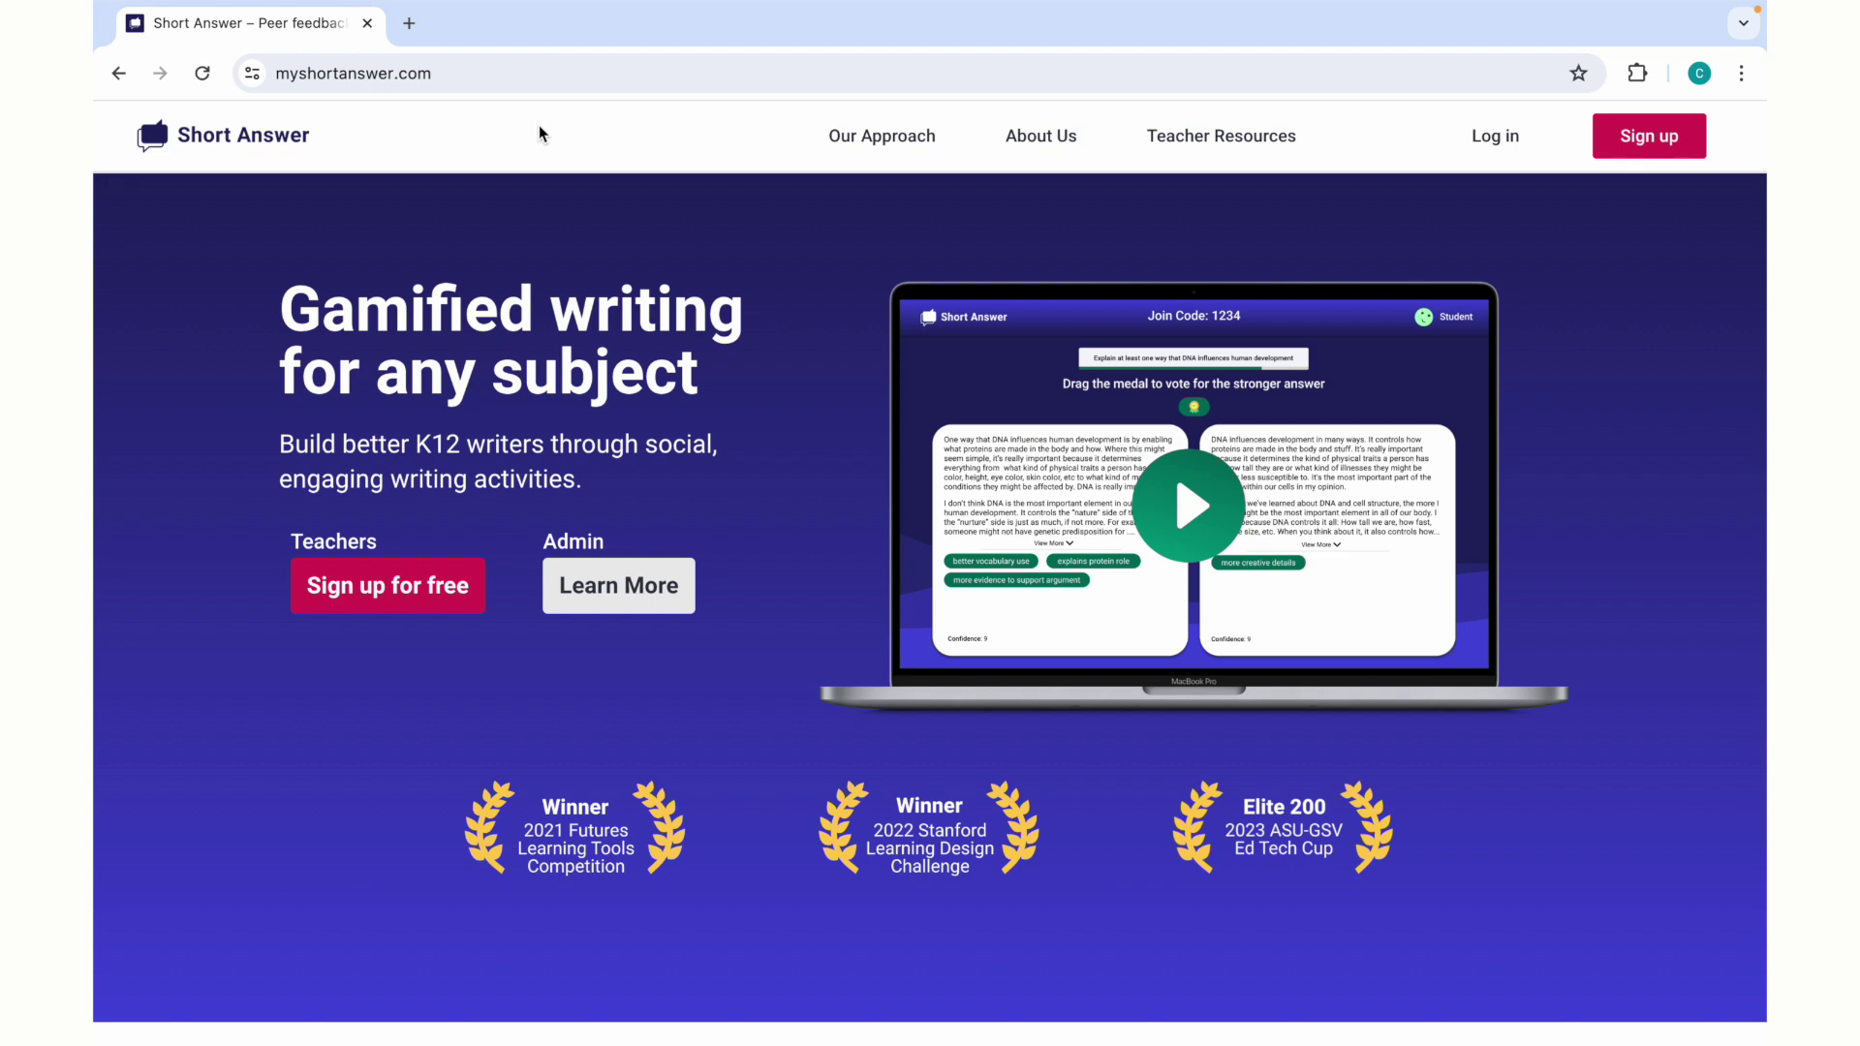
Sign in to Short Answer as a teacher with the Google account
{"action": "left_click", "coordinate": [1517, 134]}
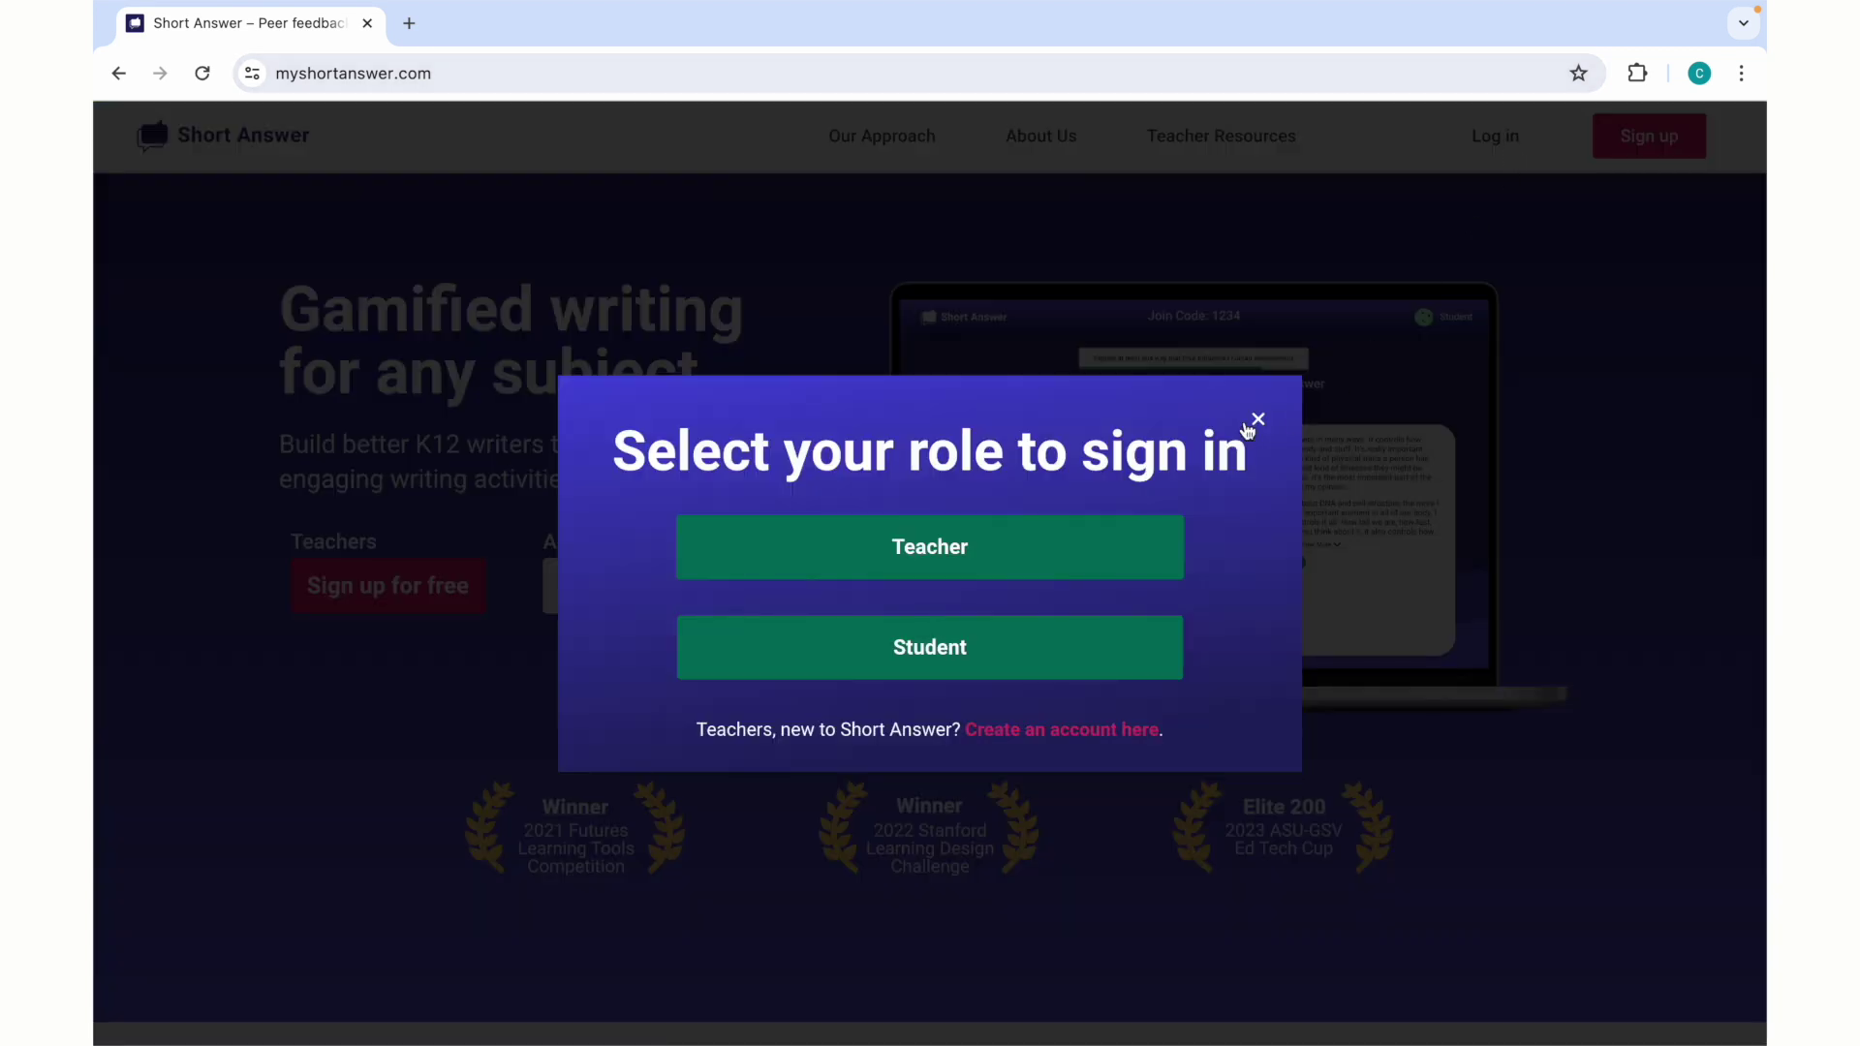
{"action": "left_click", "coordinate": [1016, 549]}
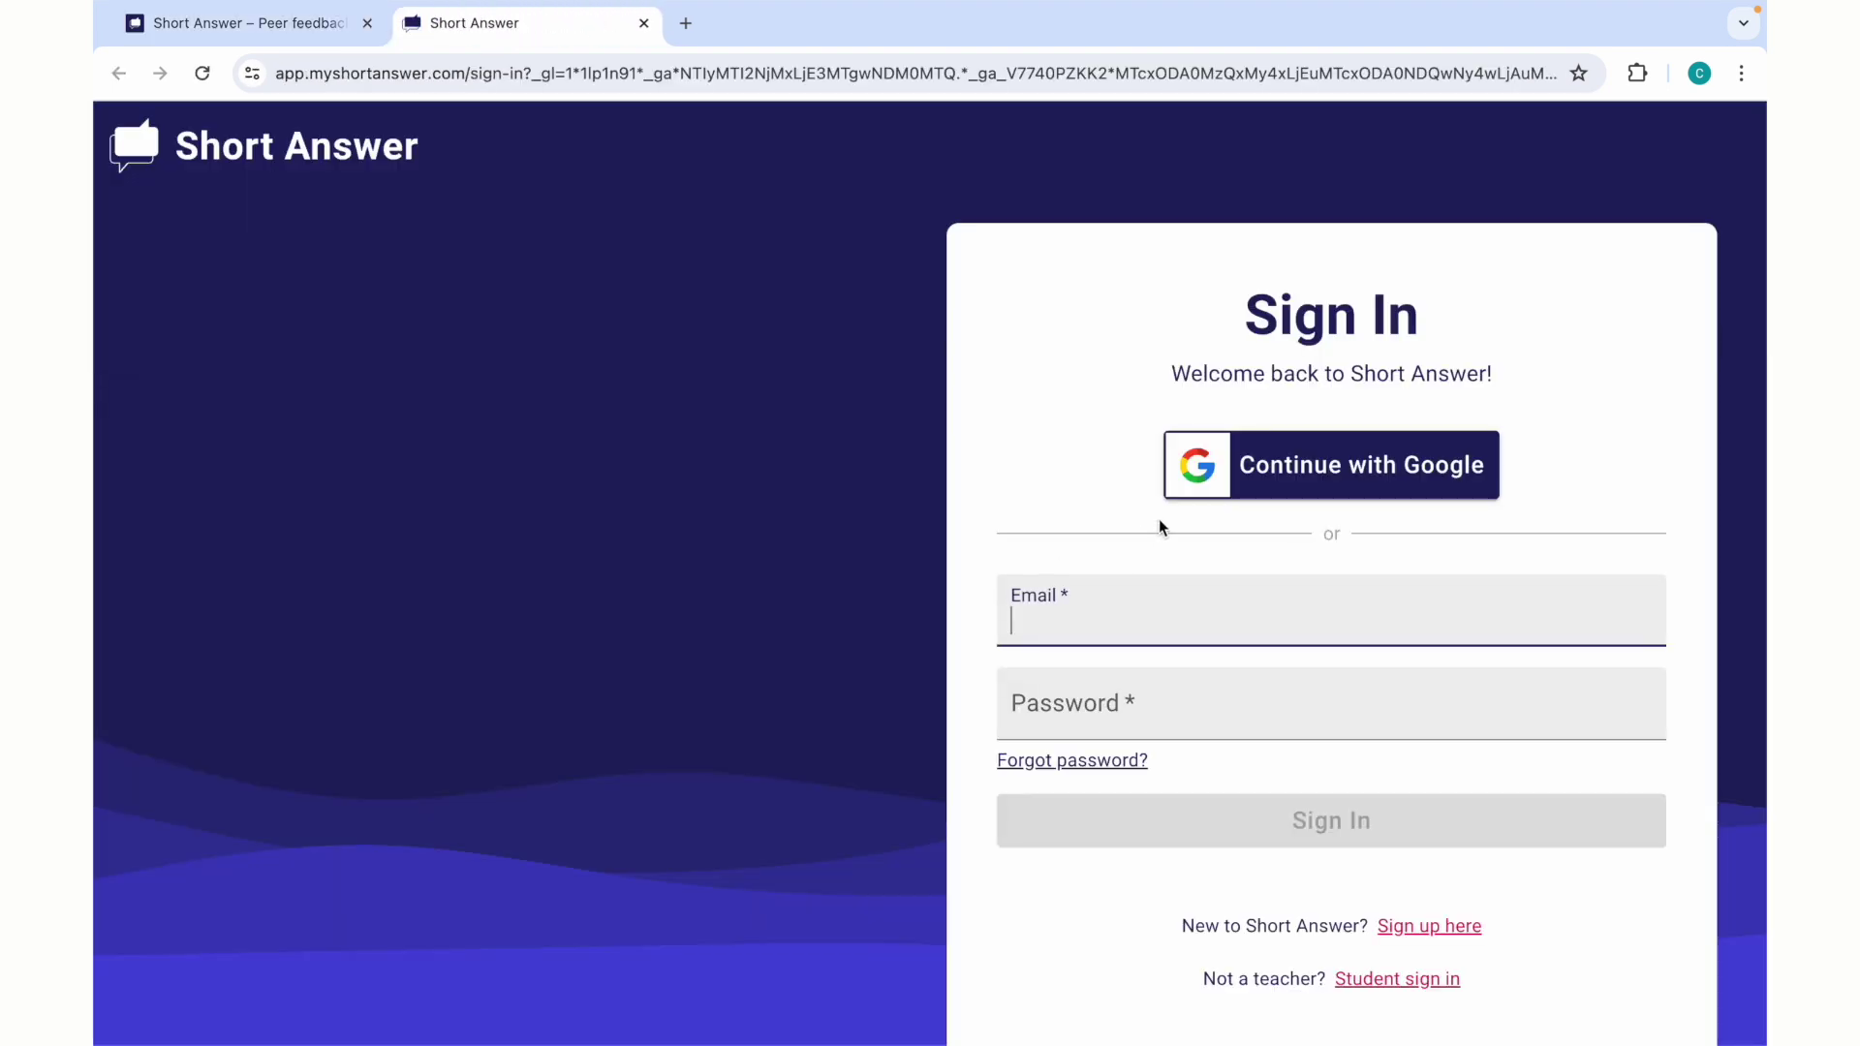
{"action": "left_click", "coordinate": [1222, 478]}
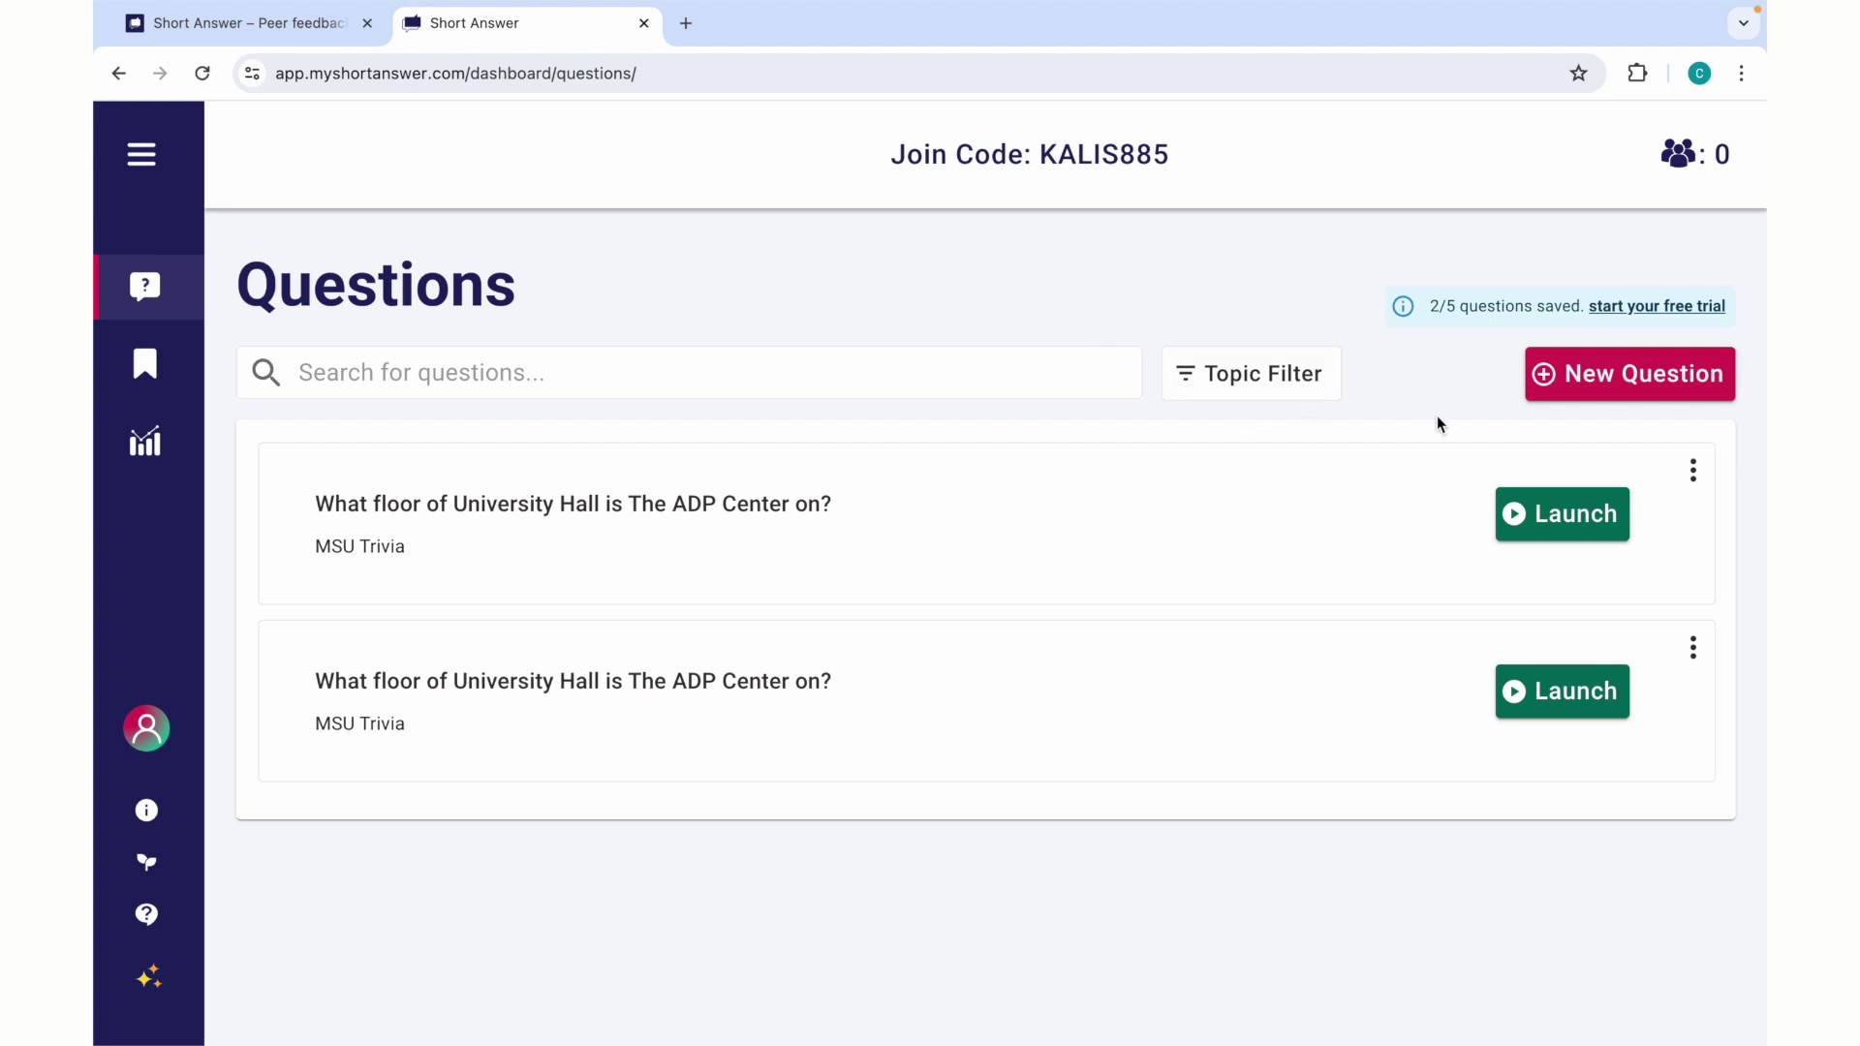
Examine the blank new question form's prompt, topic and attachment sections, and return to the Questions list
{"action": "left_click", "coordinate": [1552, 398]}
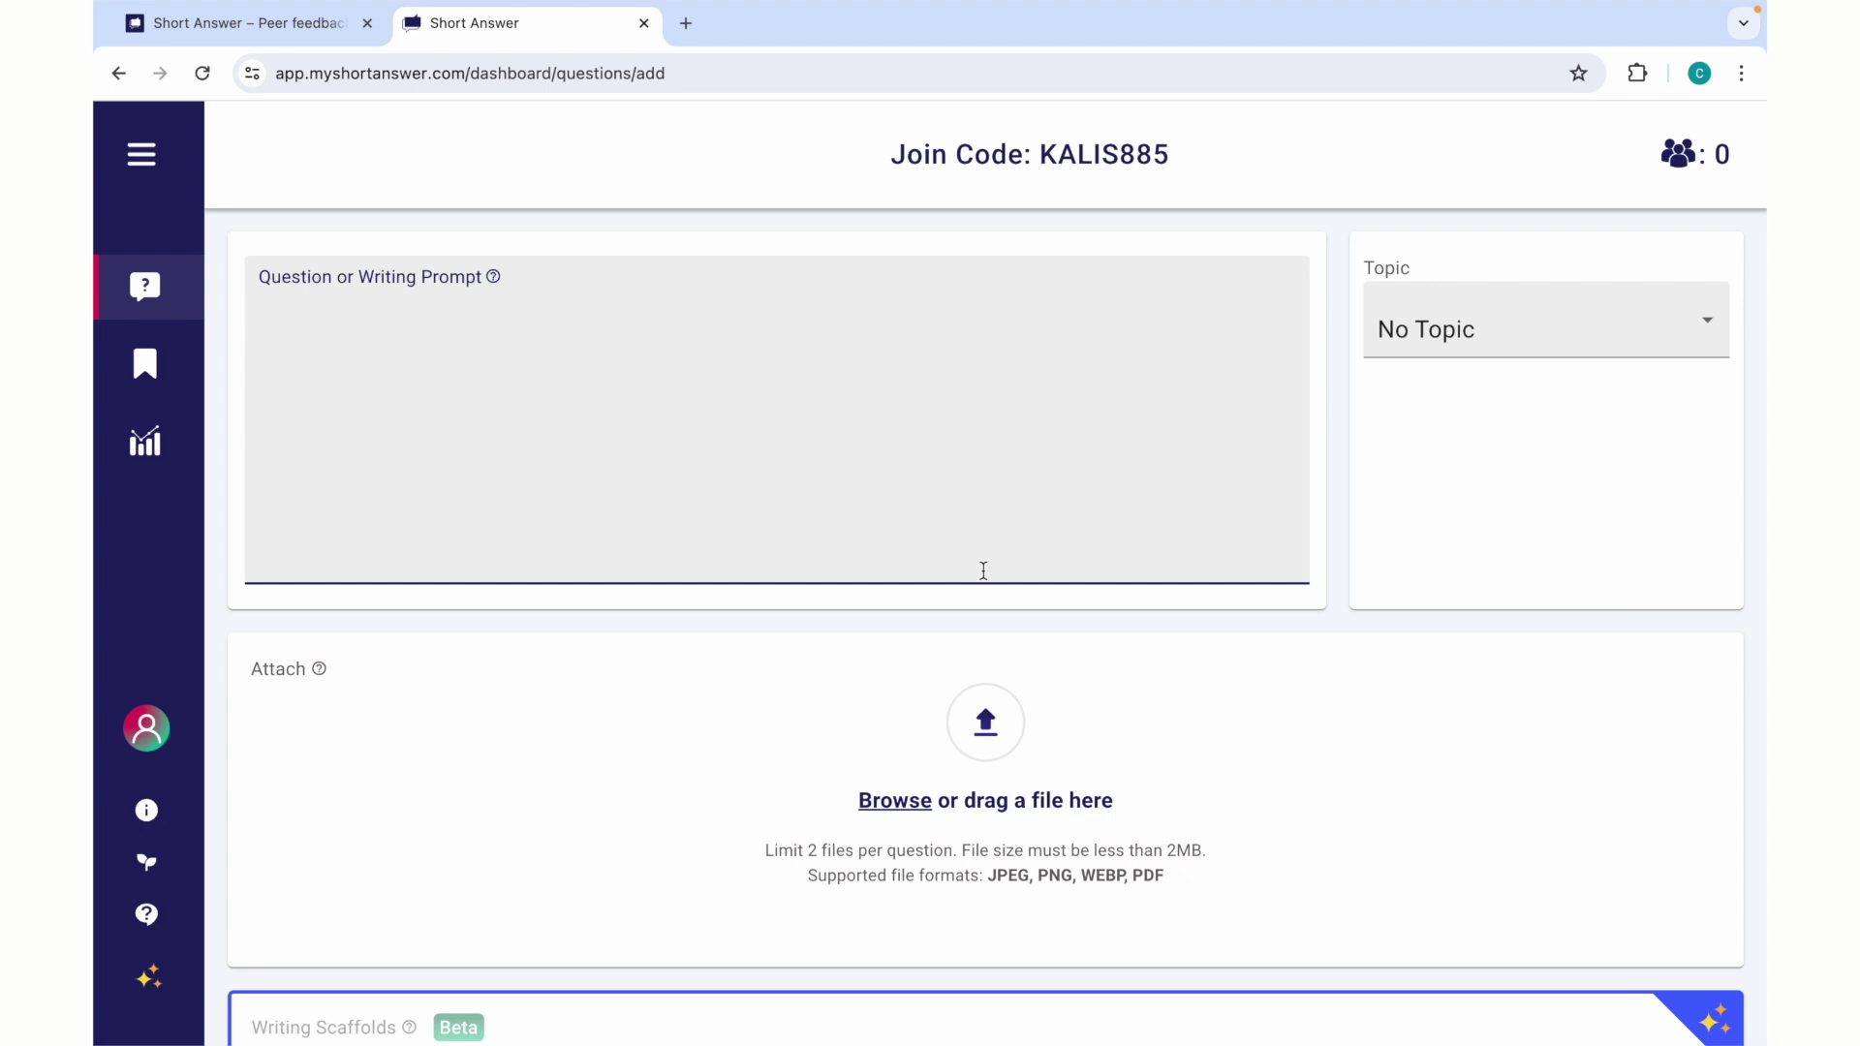
{"action": "scroll", "coordinate": [1005, 752], "scroll_direction": "down", "scroll_amount": 3}
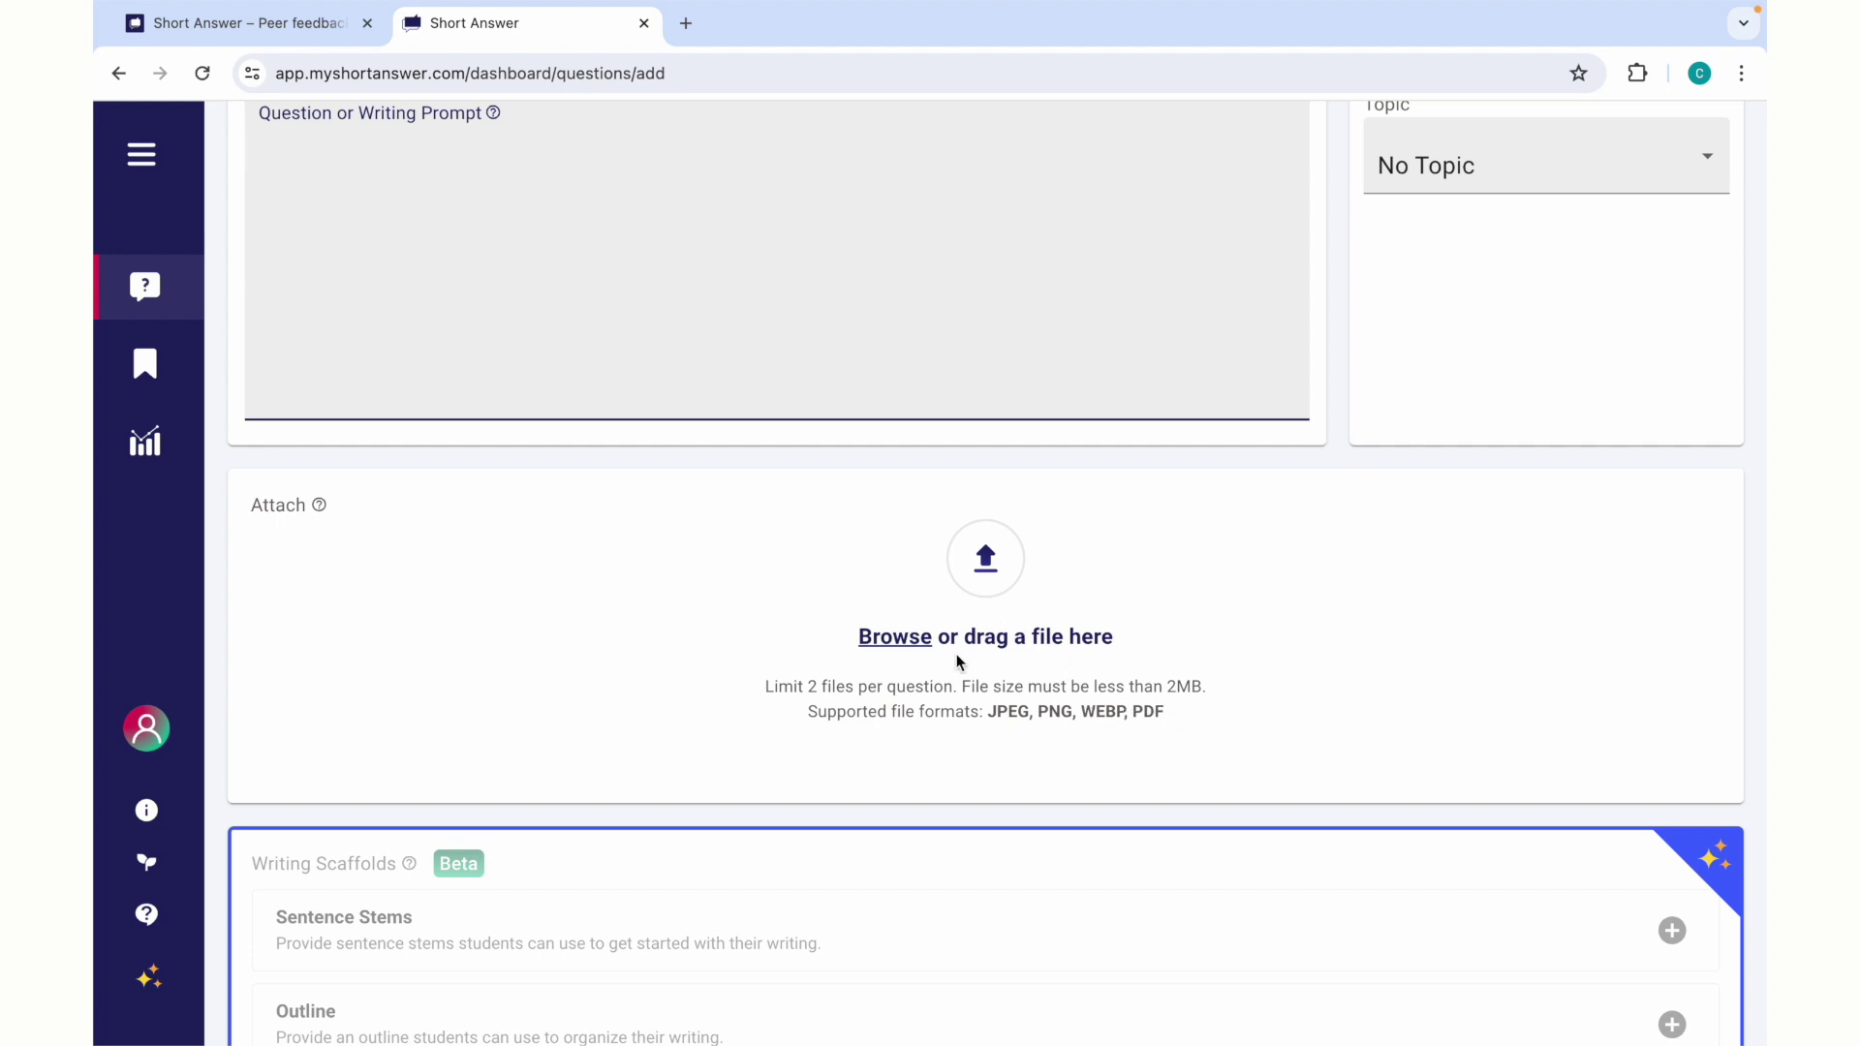
{"action": "scroll", "coordinate": [879, 609], "scroll_direction": "up", "scroll_amount": 3}
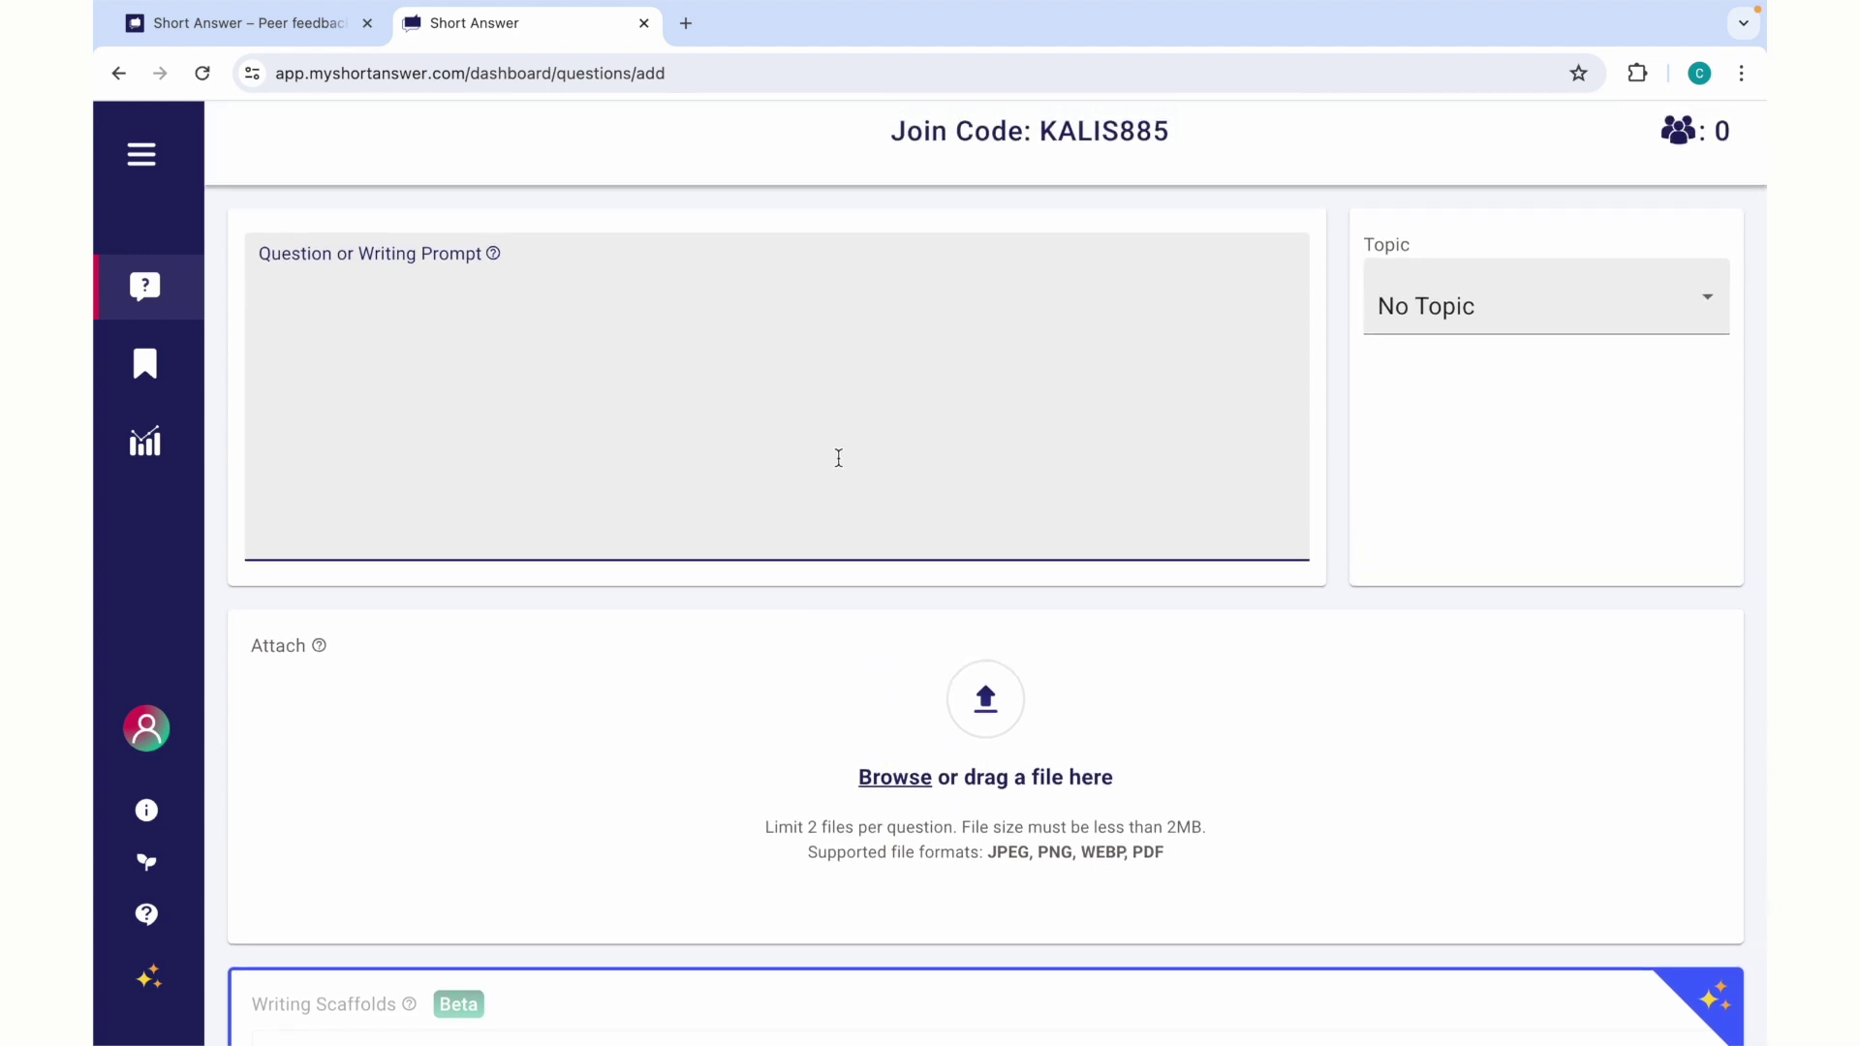
{"action": "scroll", "coordinate": [839, 457], "scroll_direction": "down", "scroll_amount": 1}
{"action": "scroll", "coordinate": [840, 457], "scroll_direction": "up", "scroll_amount": 2}
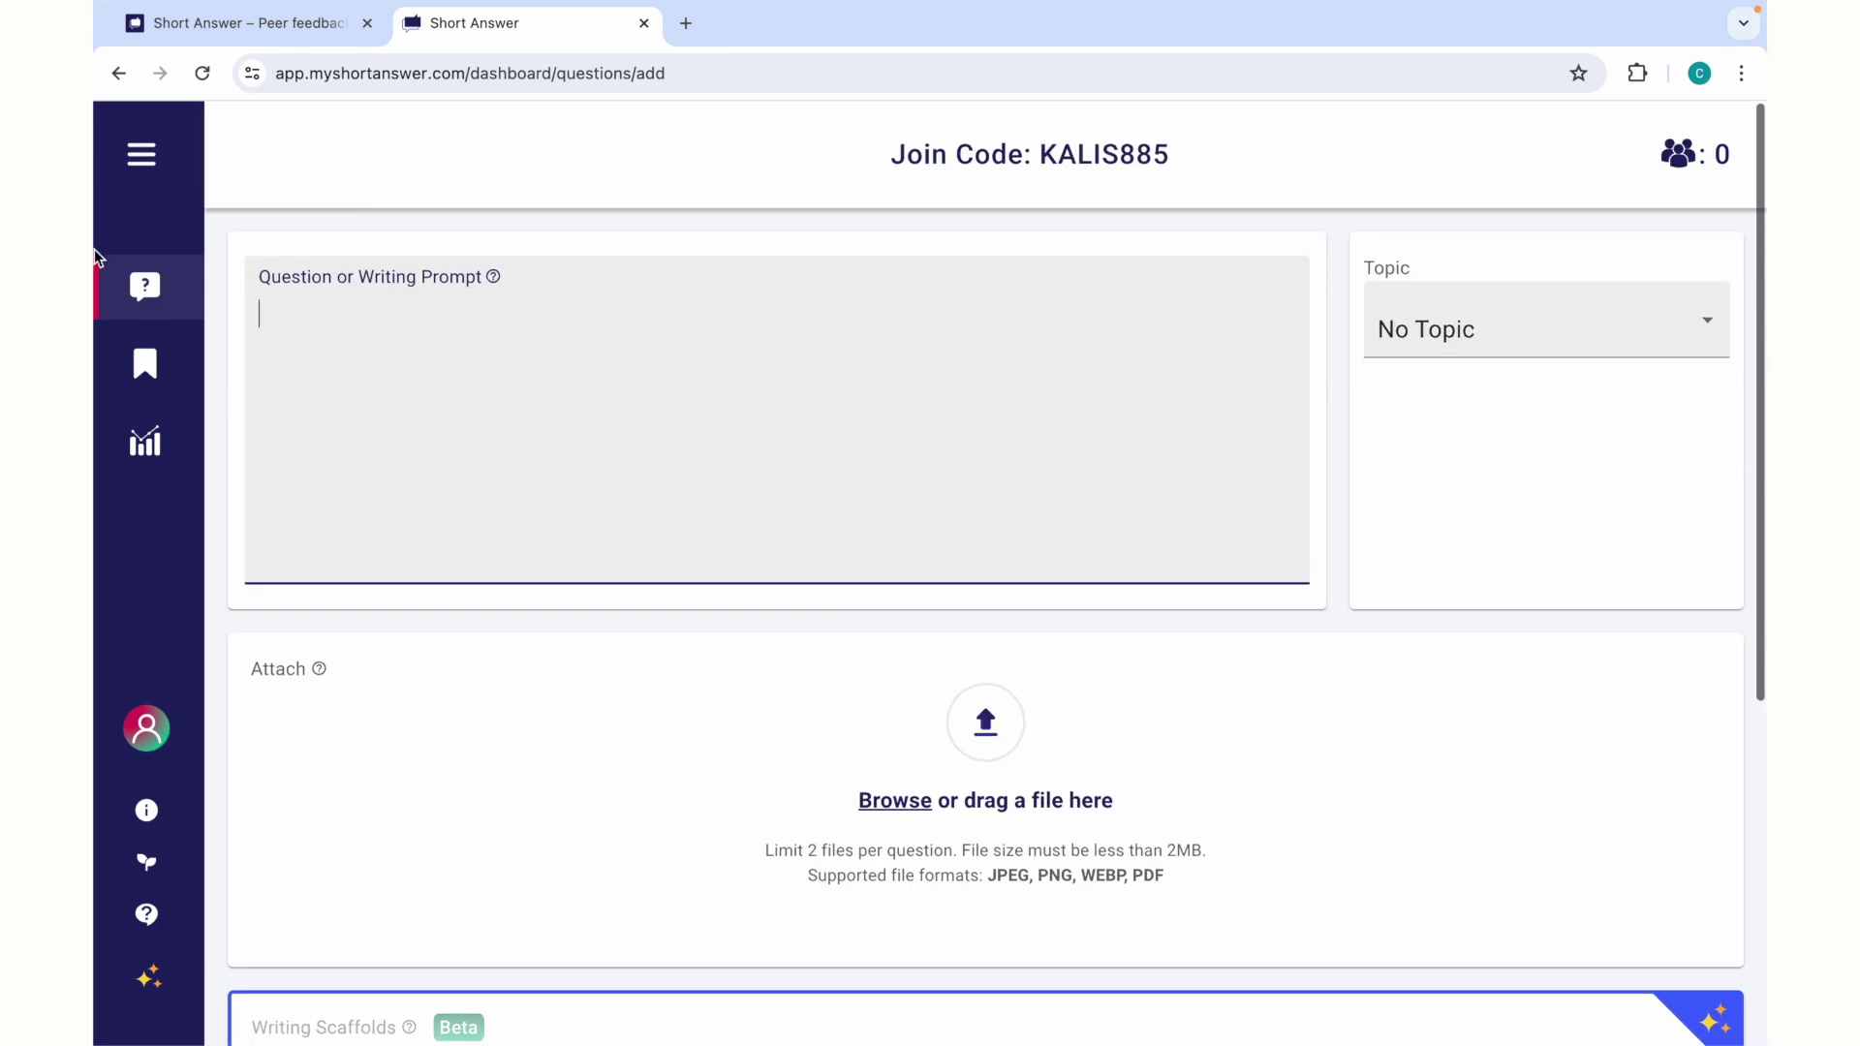
{"action": "left_click", "coordinate": [144, 286]}
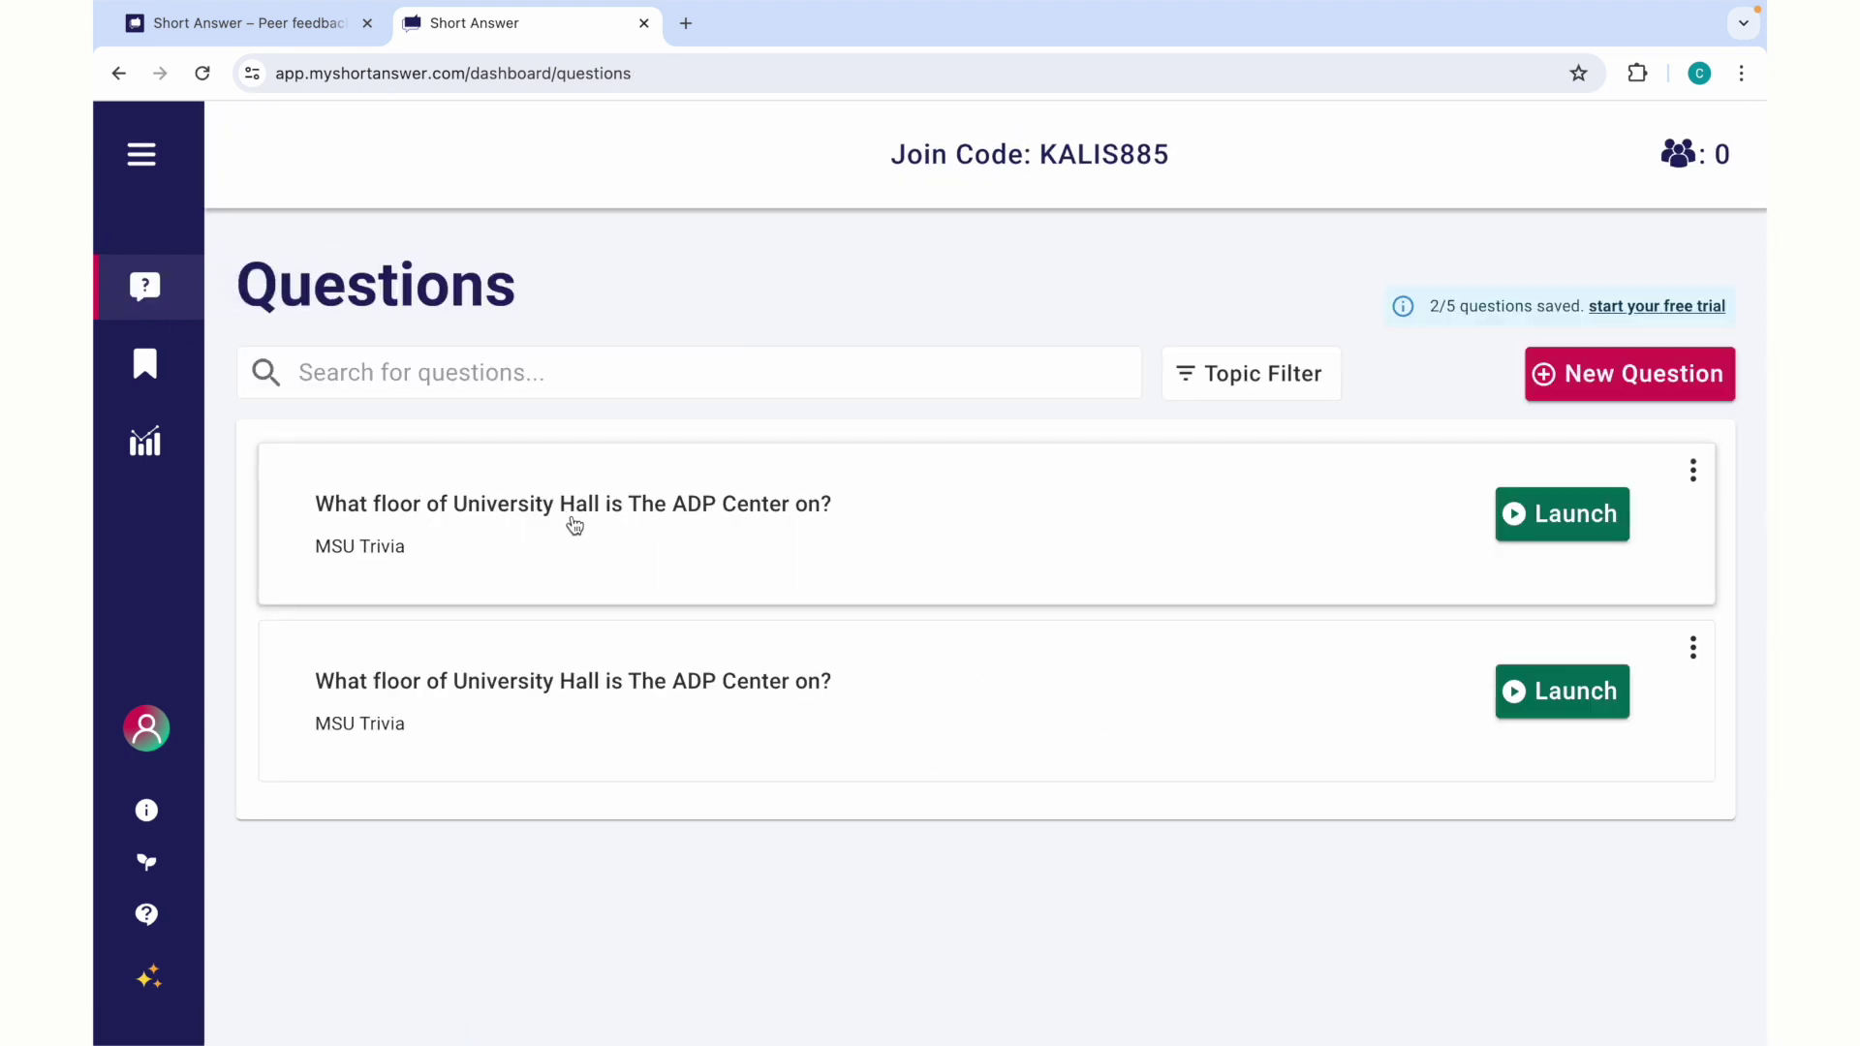
Open the first University Hall question in the list for editing and launch it to reach the activity selection
{"action": "left_click", "coordinate": [754, 486]}
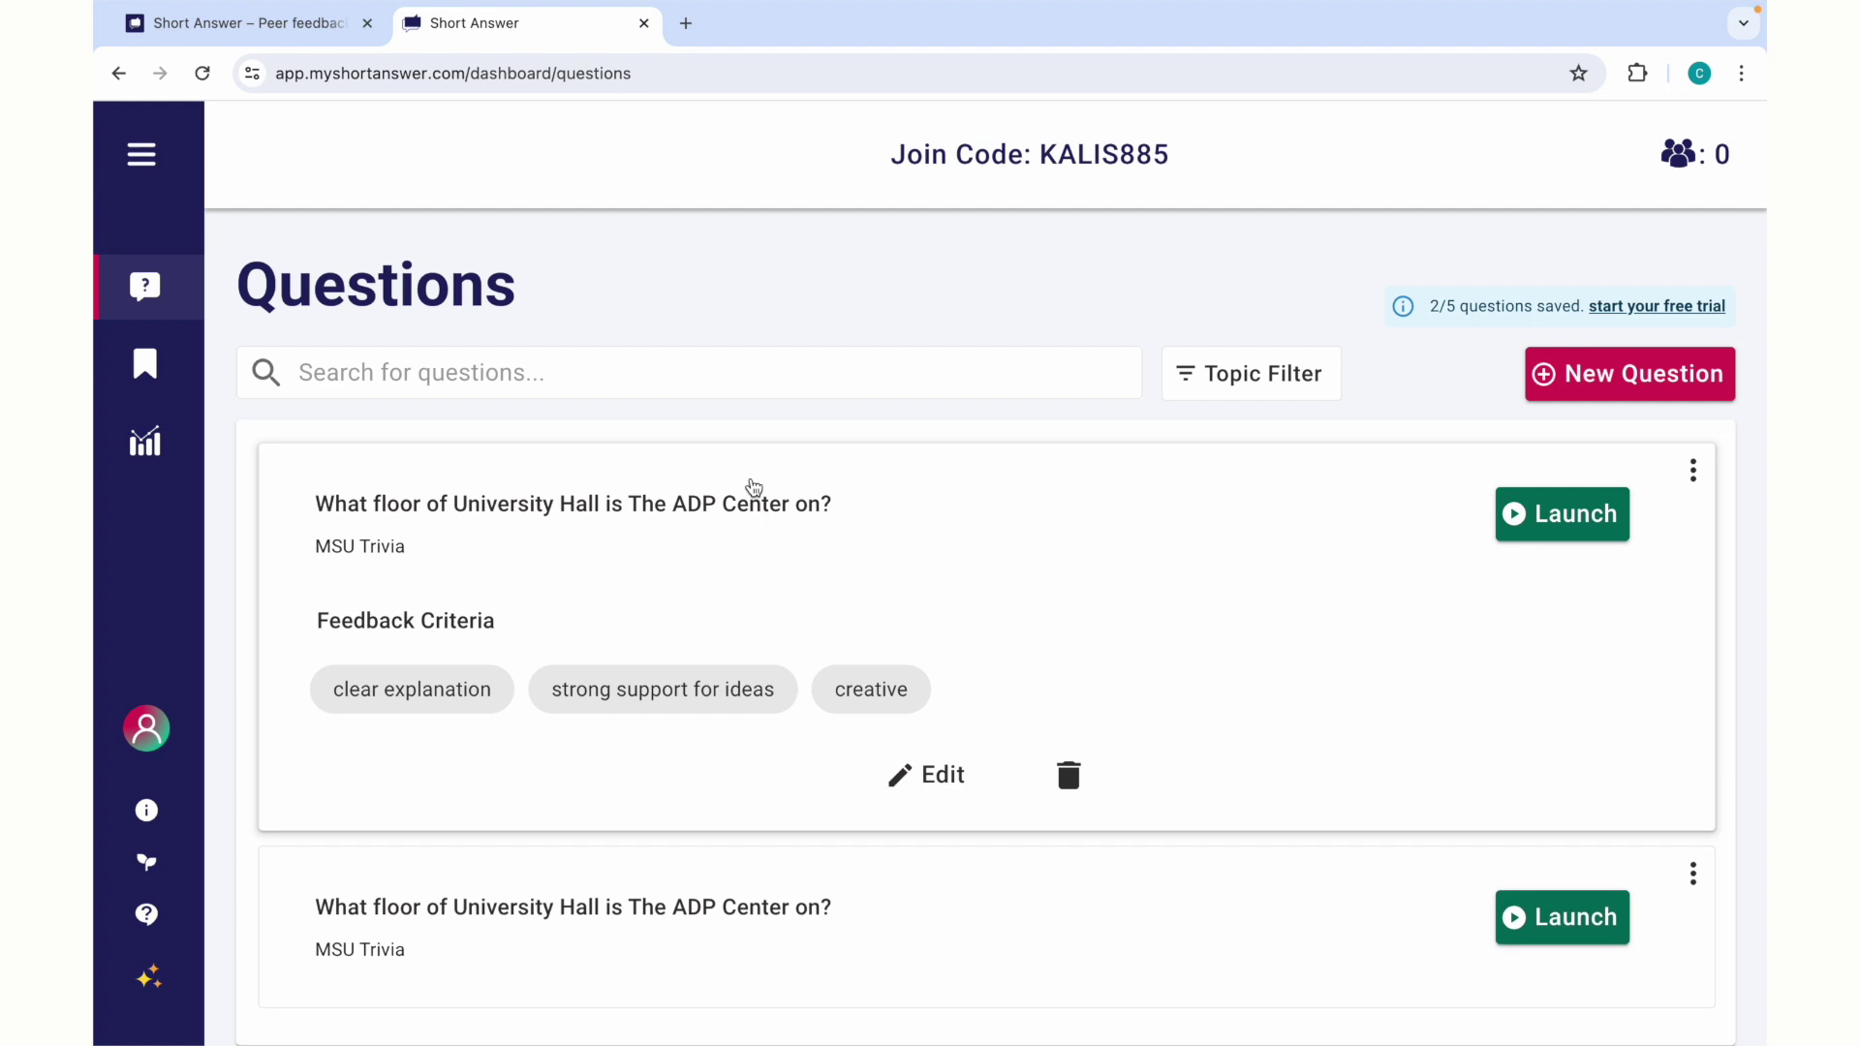
{"action": "left_click", "coordinate": [944, 783]}
{"action": "scroll", "coordinate": [1286, 820], "scroll_direction": "down", "scroll_amount": 5}
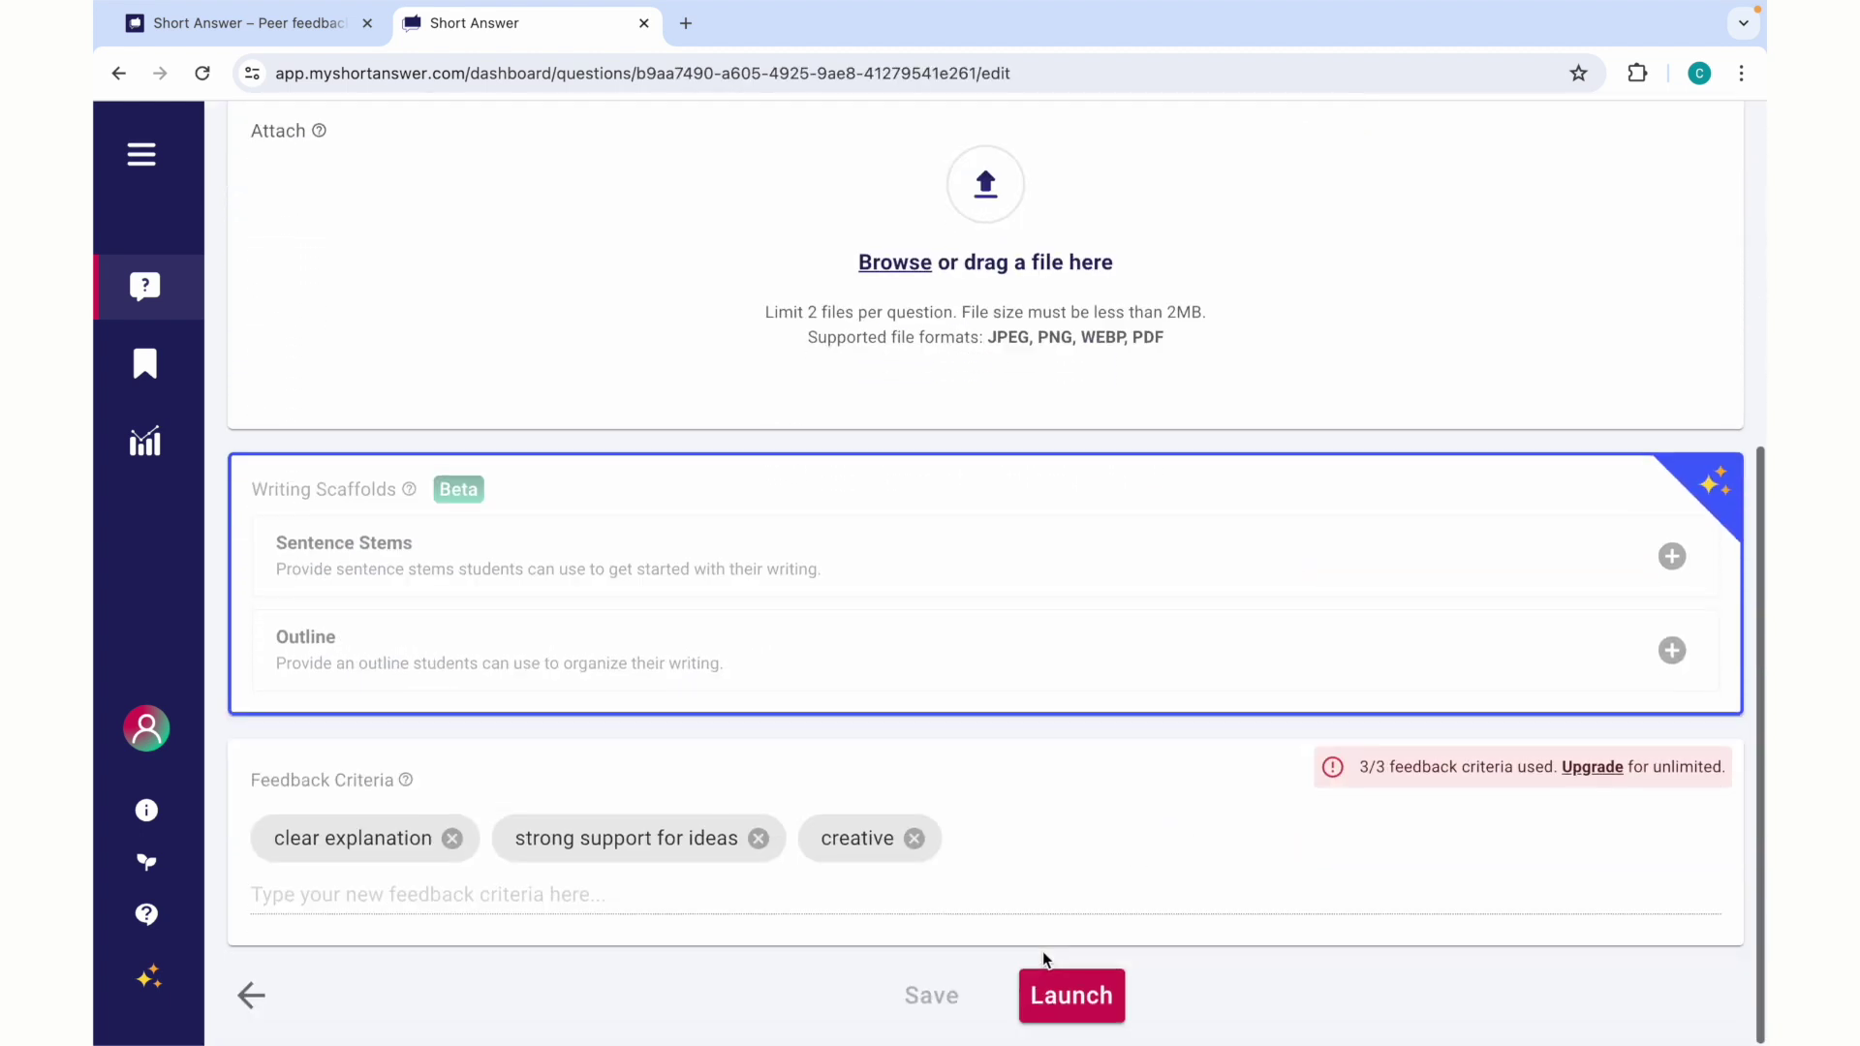
{"action": "left_click", "coordinate": [1075, 998]}
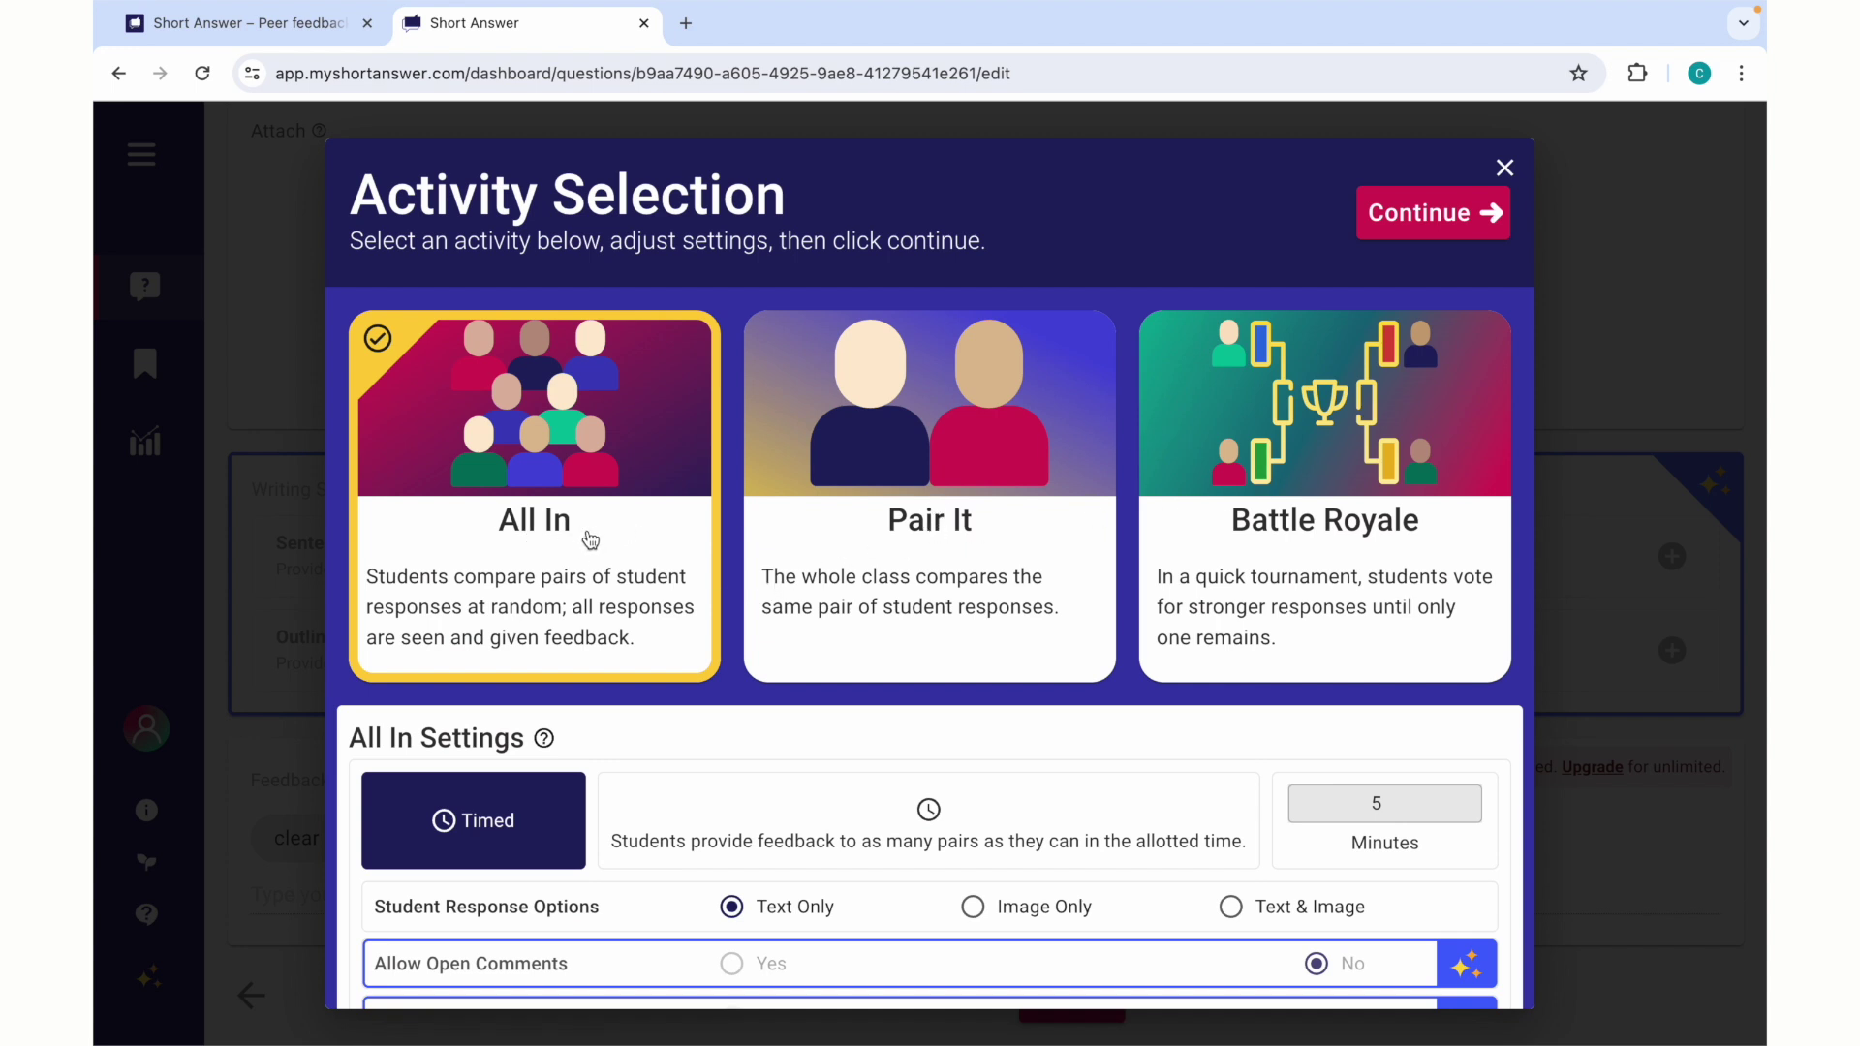
Check the Pair It activity's settings and select Battle Royale as the activity
{"action": "left_click", "coordinate": [768, 628]}
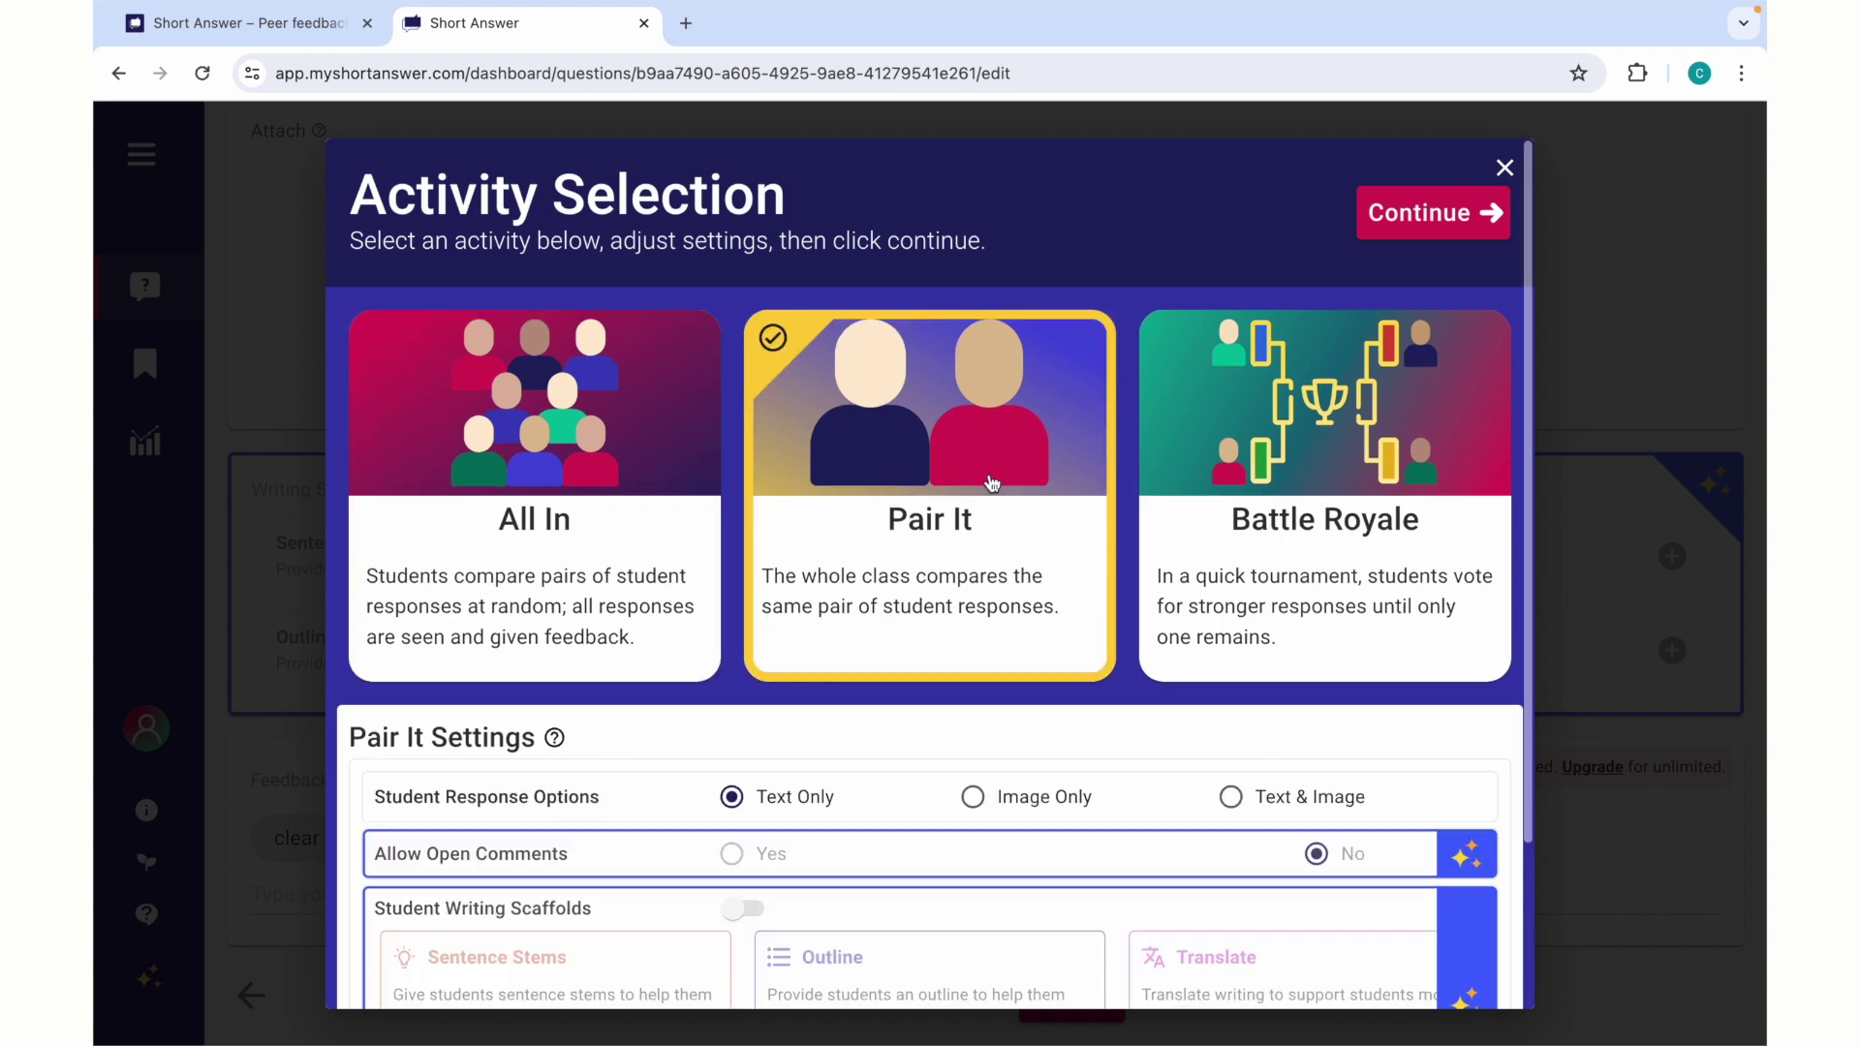
{"action": "scroll", "coordinate": [821, 518], "scroll_direction": "down", "scroll_amount": 2}
{"action": "left_click", "coordinate": [1342, 431]}
{"action": "scroll", "coordinate": [1345, 433], "scroll_direction": "up", "scroll_amount": 2}
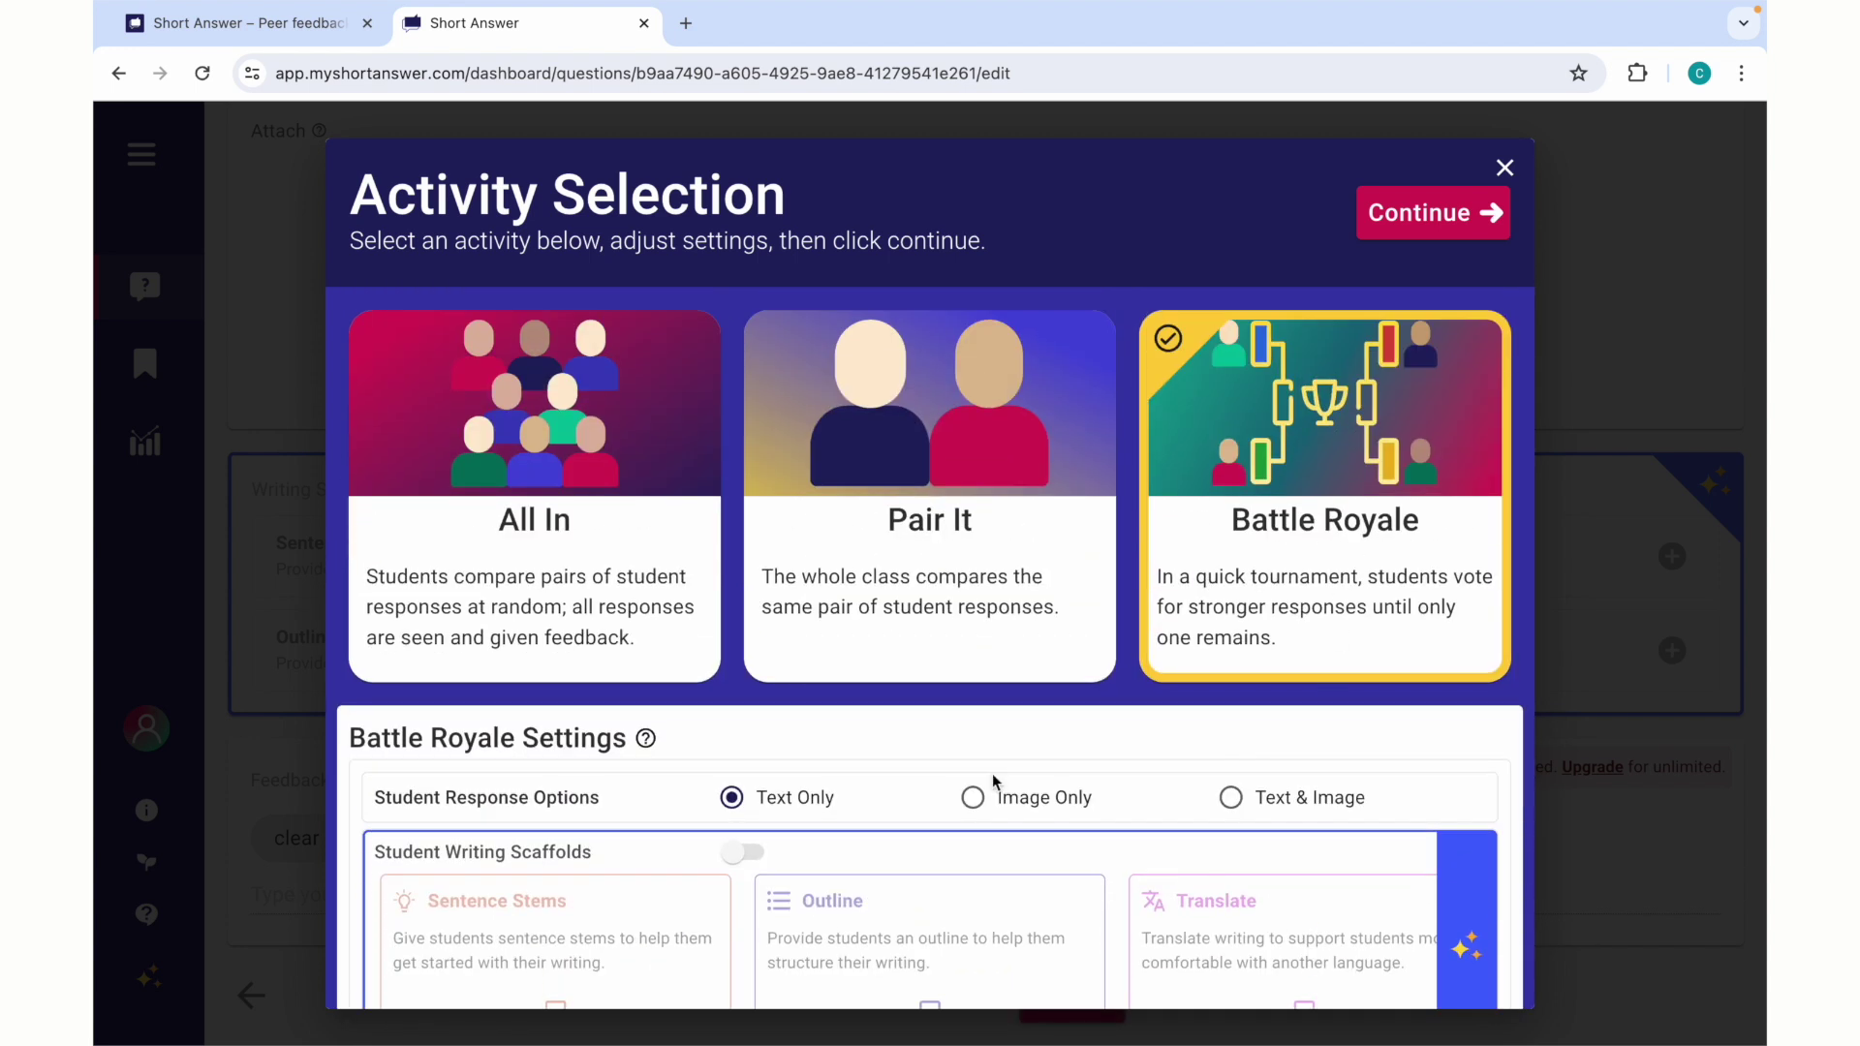
Set the Battle Royale student response option to Text & Image and continue to the student waiting room
{"action": "left_click", "coordinate": [974, 796]}
{"action": "scroll", "coordinate": [988, 803], "scroll_direction": "down", "scroll_amount": 2}
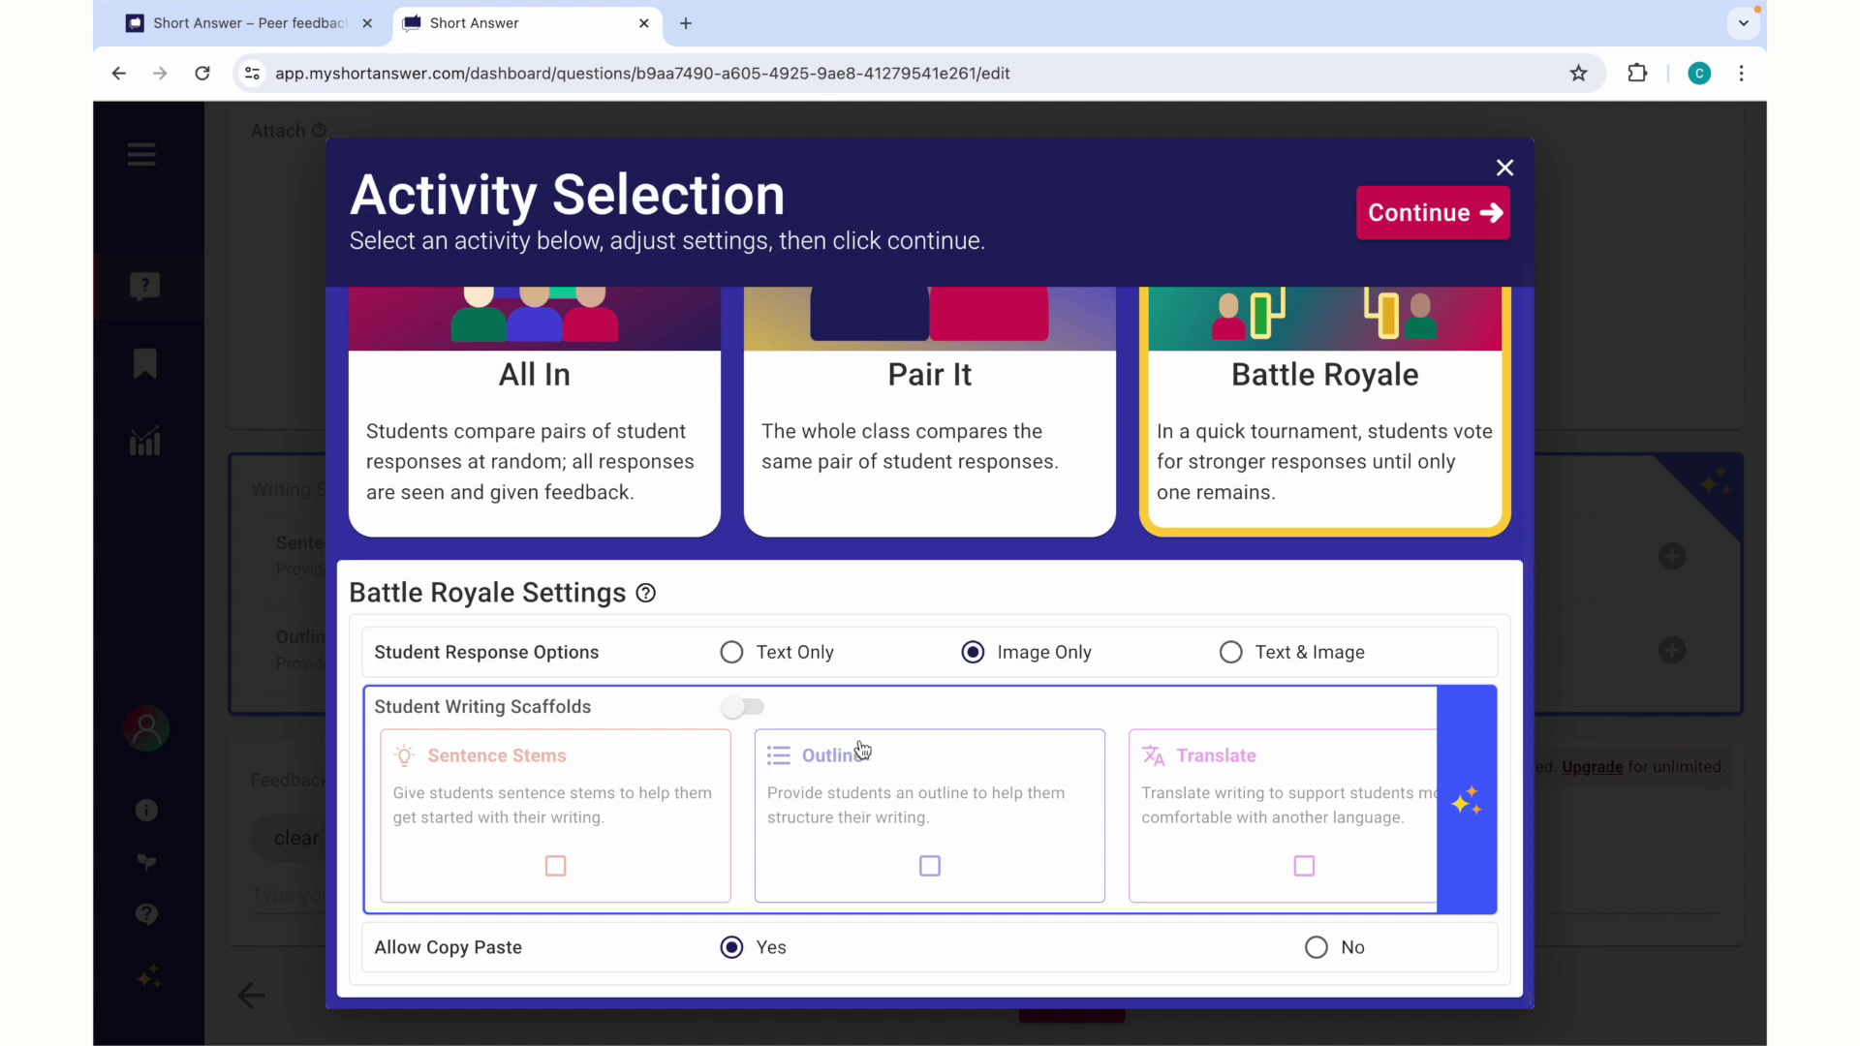
{"action": "left_click", "coordinate": [761, 656]}
{"action": "left_click", "coordinate": [1004, 658]}
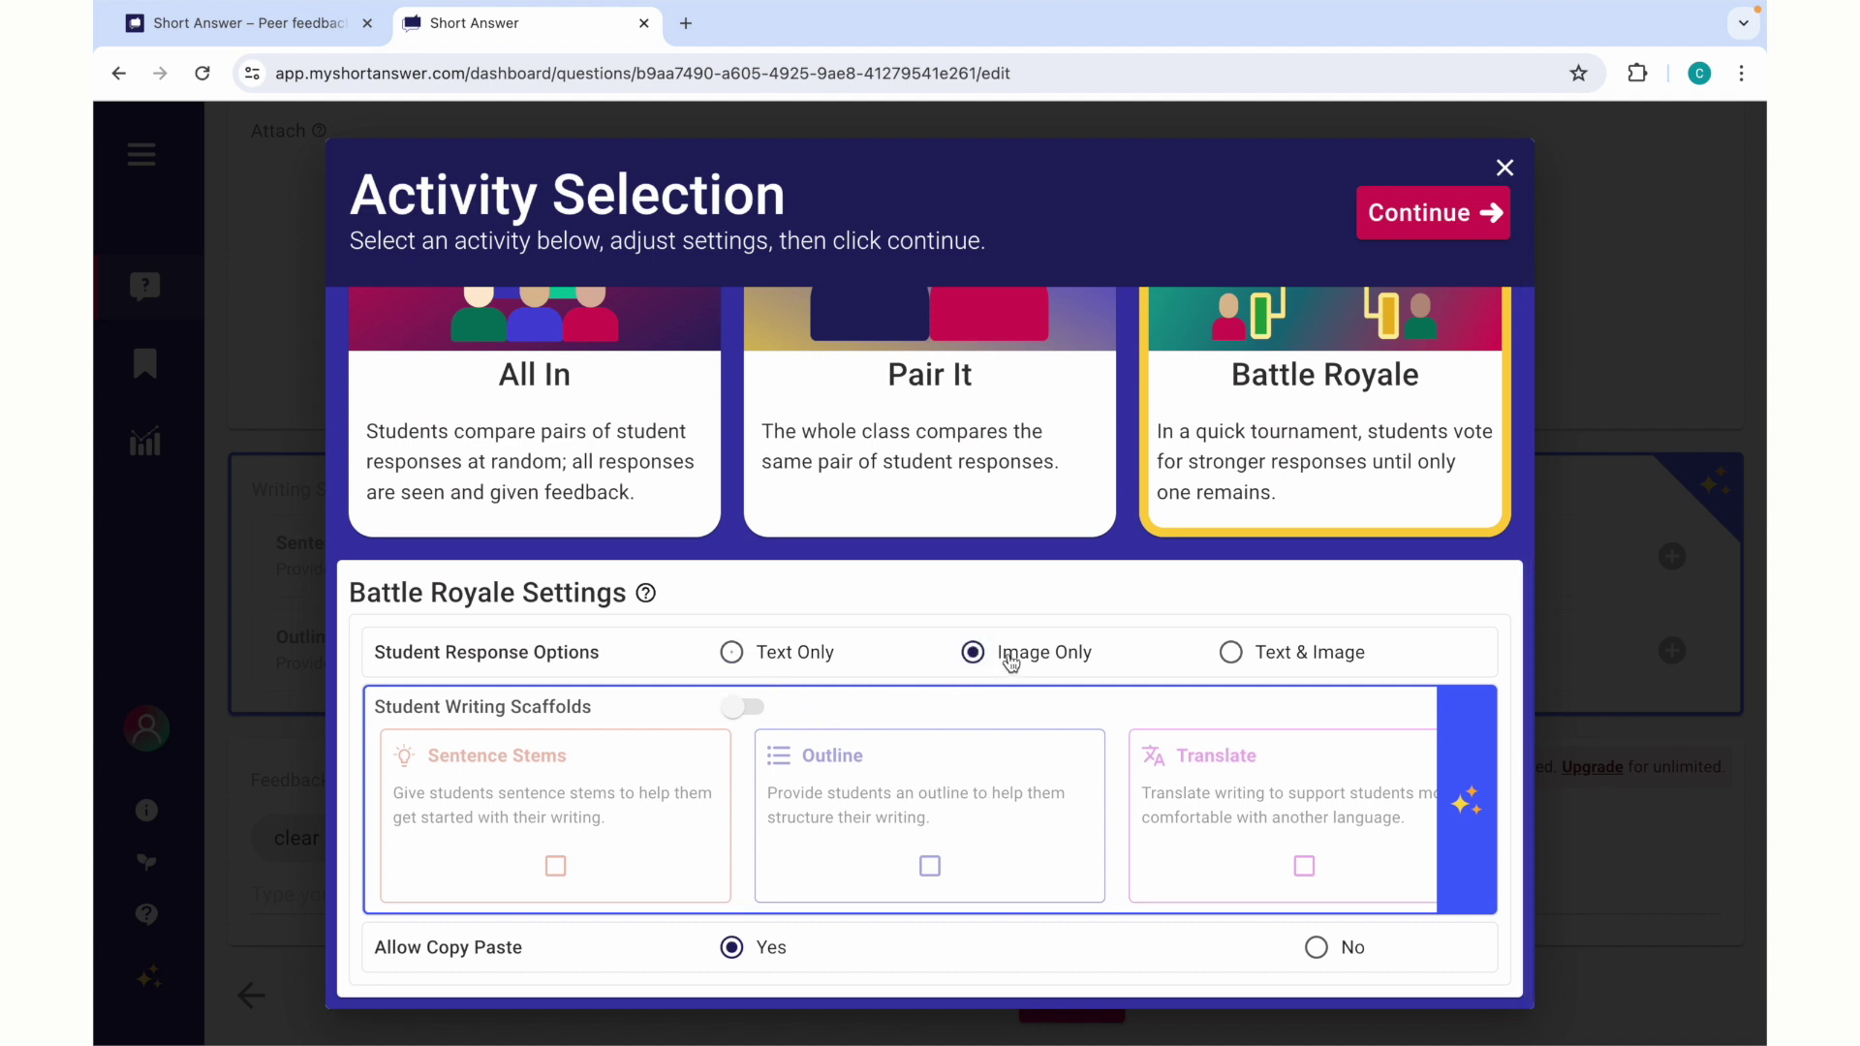
{"action": "left_click", "coordinate": [1328, 659]}
{"action": "scroll", "coordinate": [1233, 665], "scroll_direction": "up", "scroll_amount": 3}
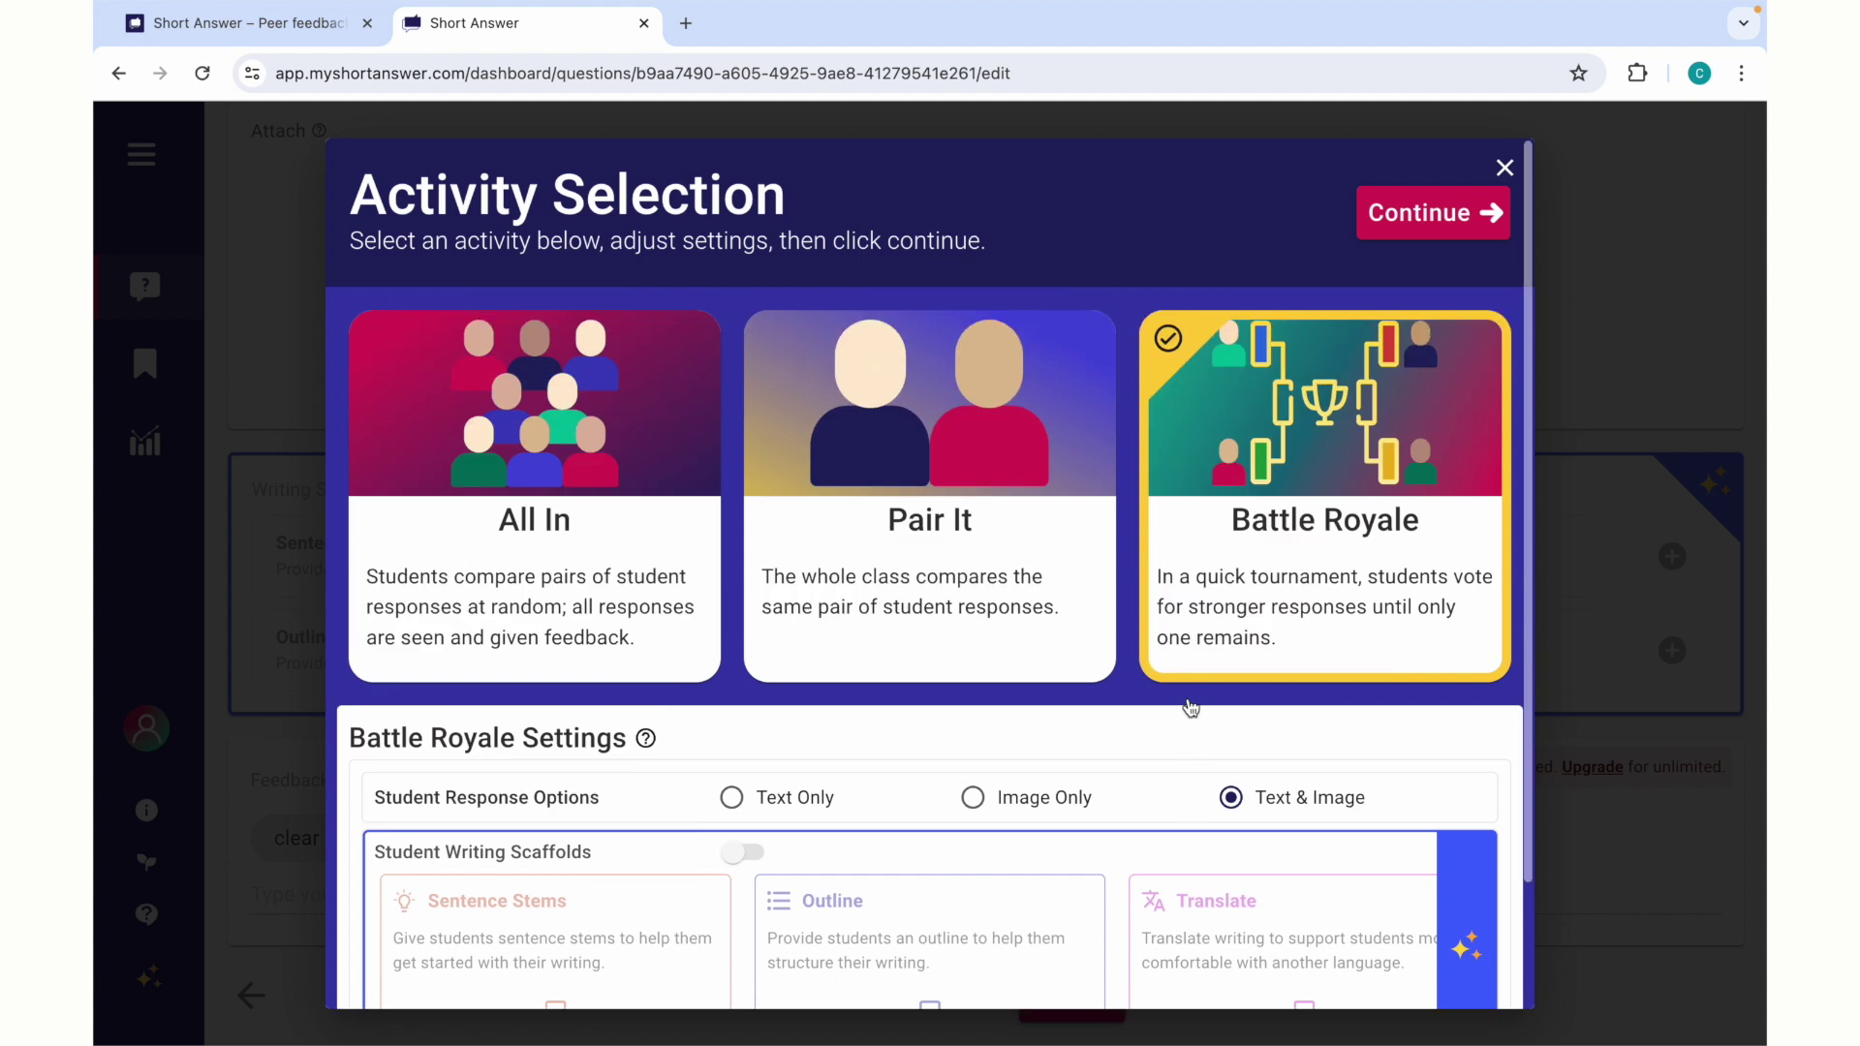
{"action": "left_click", "coordinate": [1430, 229]}
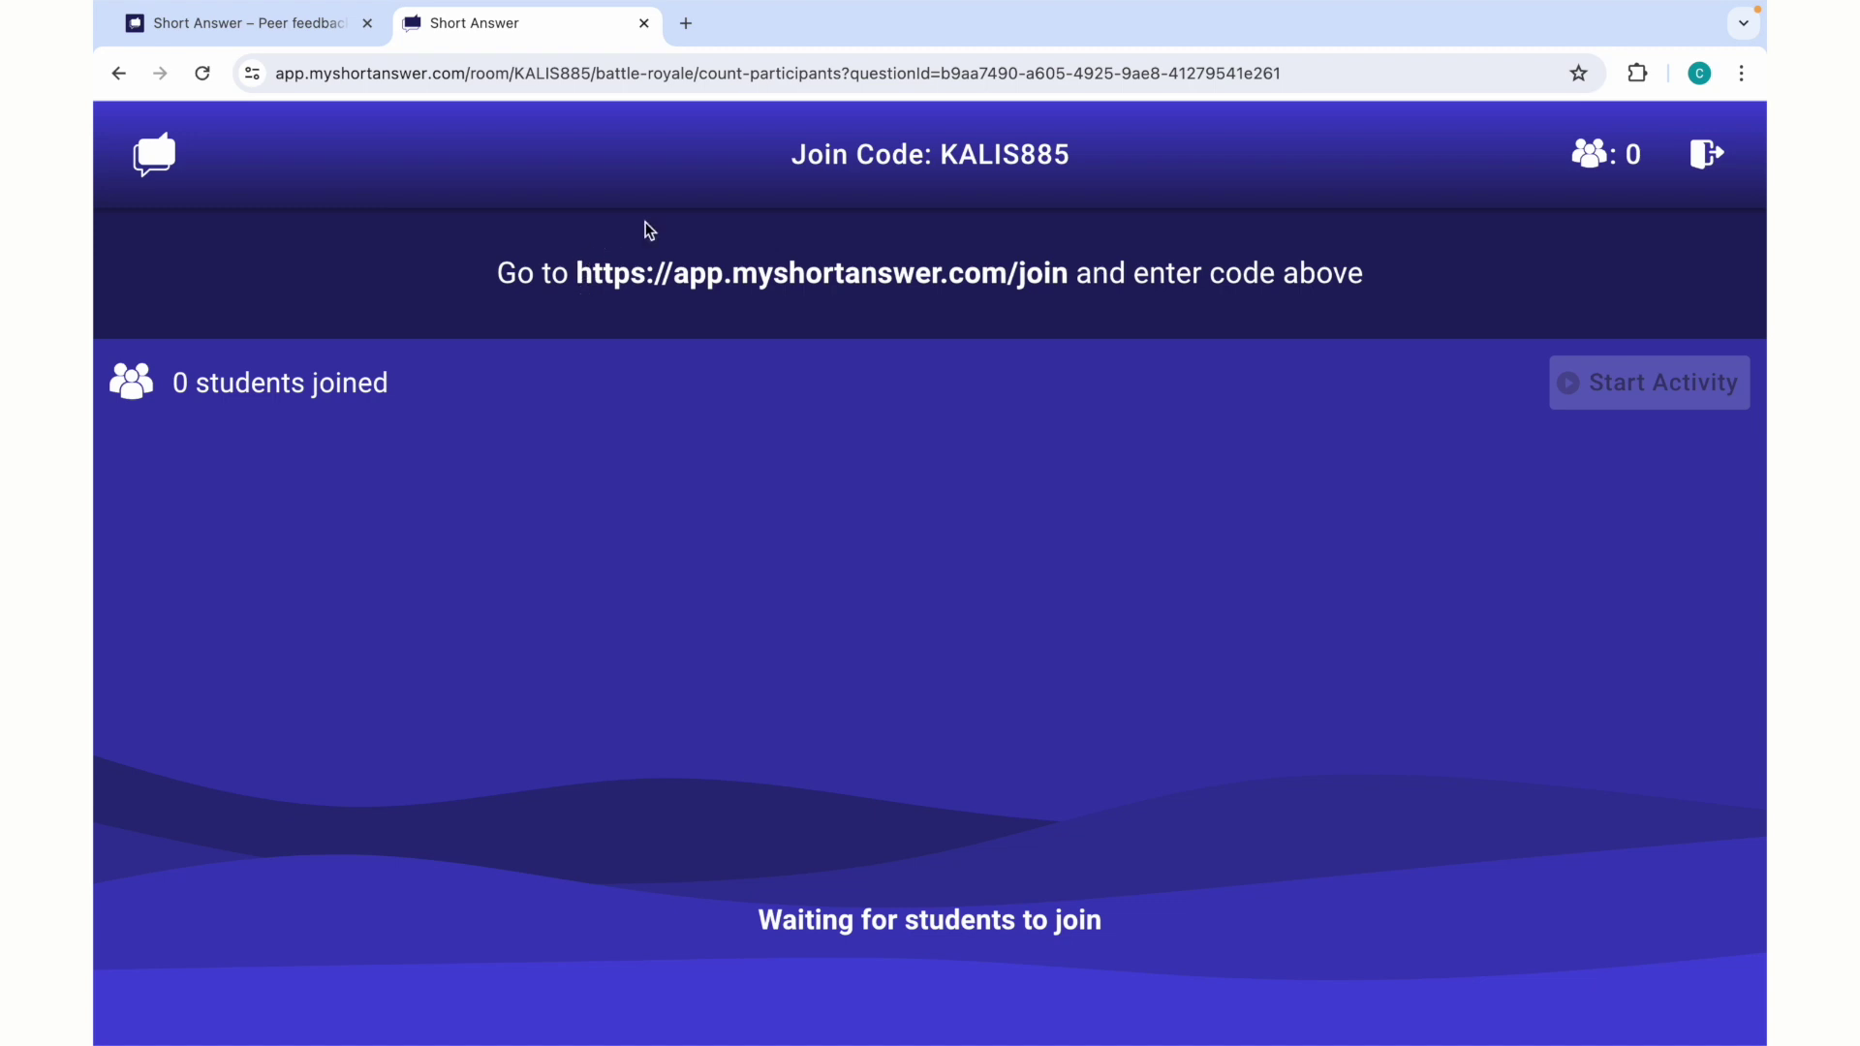
Leave the activity waiting room and view the question topics in the Library
{"action": "key", "text": "alt+Left"}
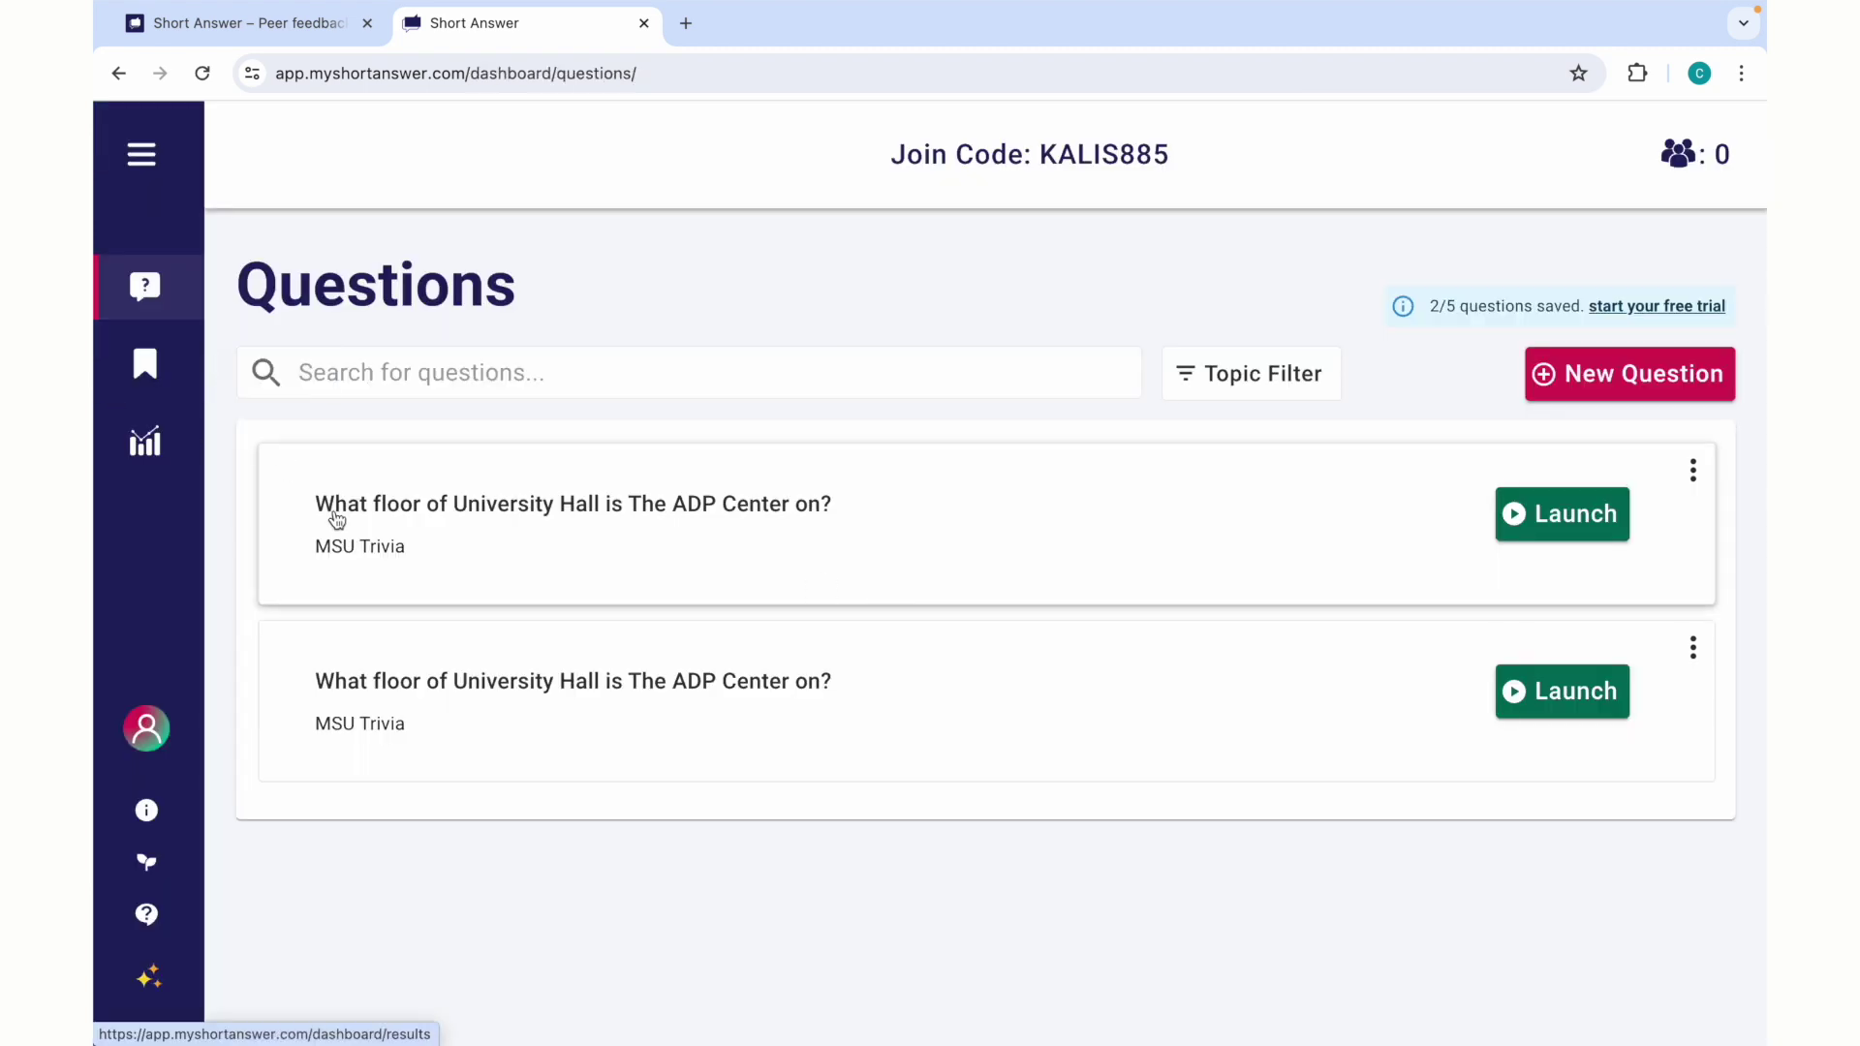
{"action": "left_click", "coordinate": [152, 382]}
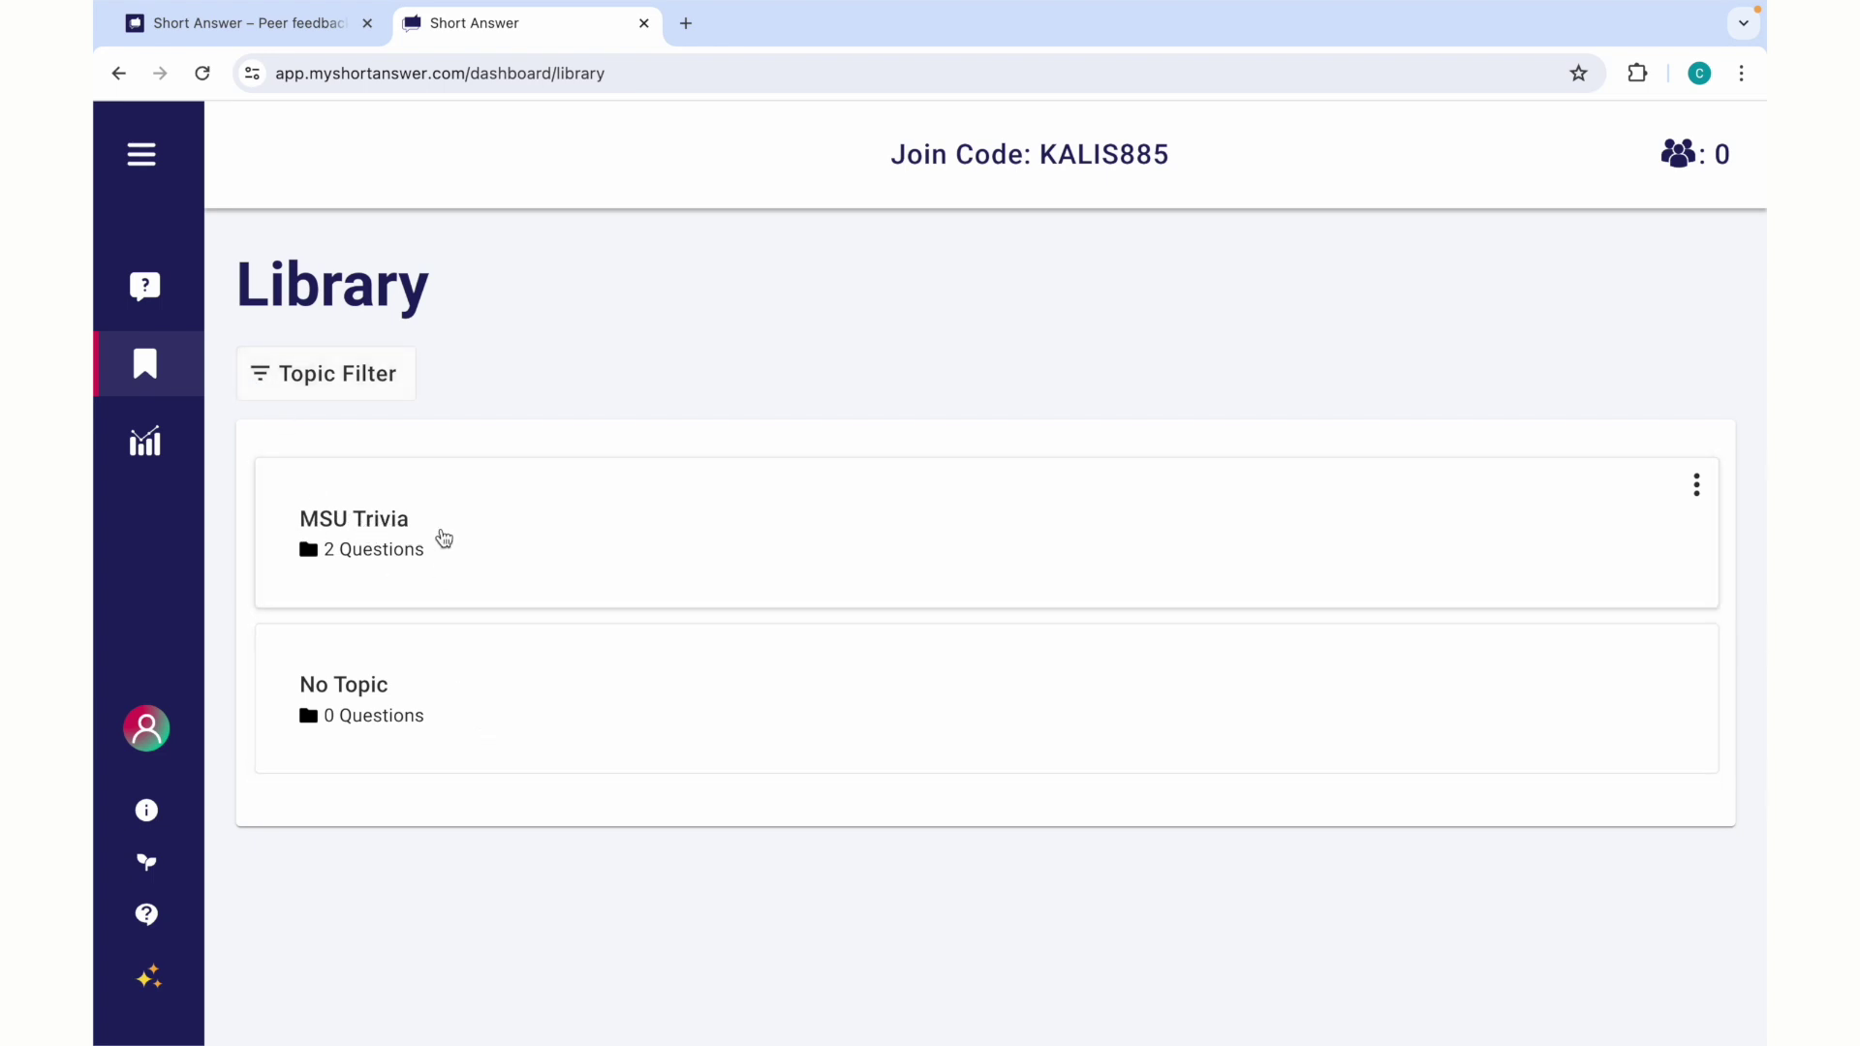
Start a new question, assign it the MSU Trivia topic, and switch the topic choice to Create Topic
{"action": "left_click", "coordinate": [160, 274]}
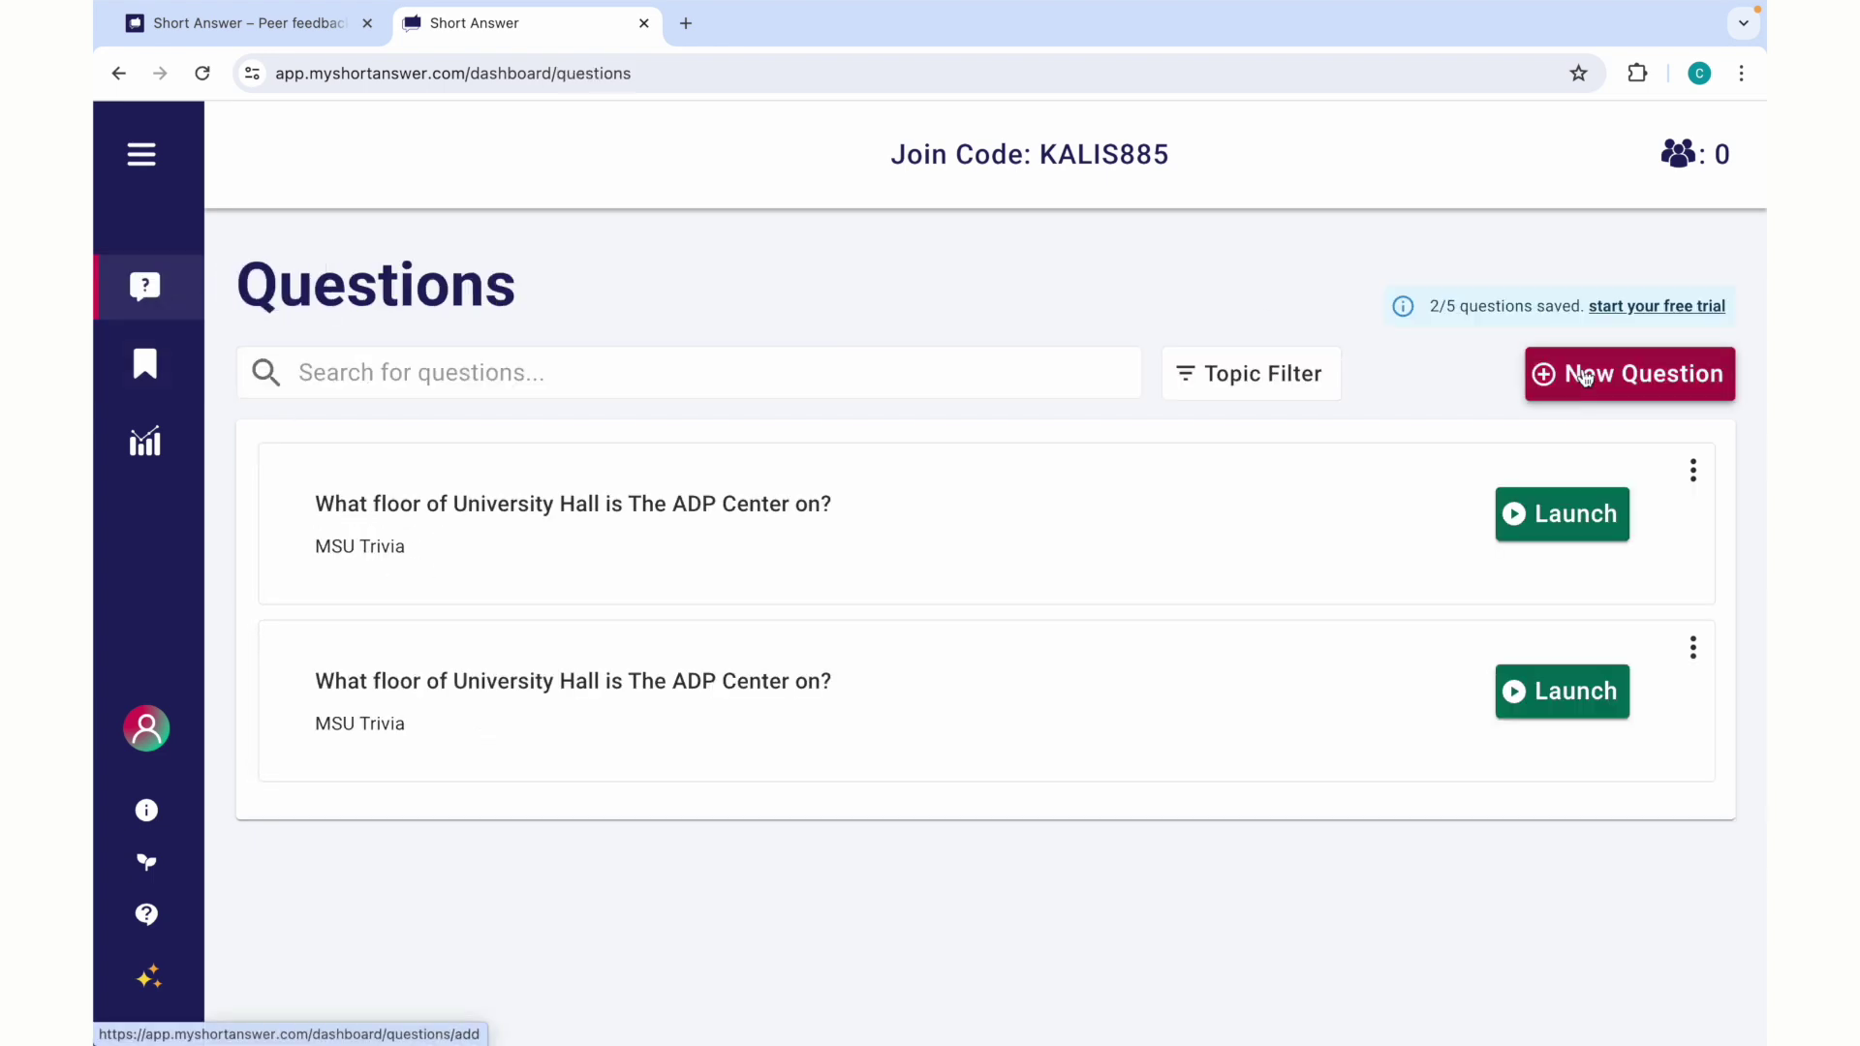
{"action": "left_click", "coordinate": [1586, 372]}
{"action": "left_click", "coordinate": [1424, 326]}
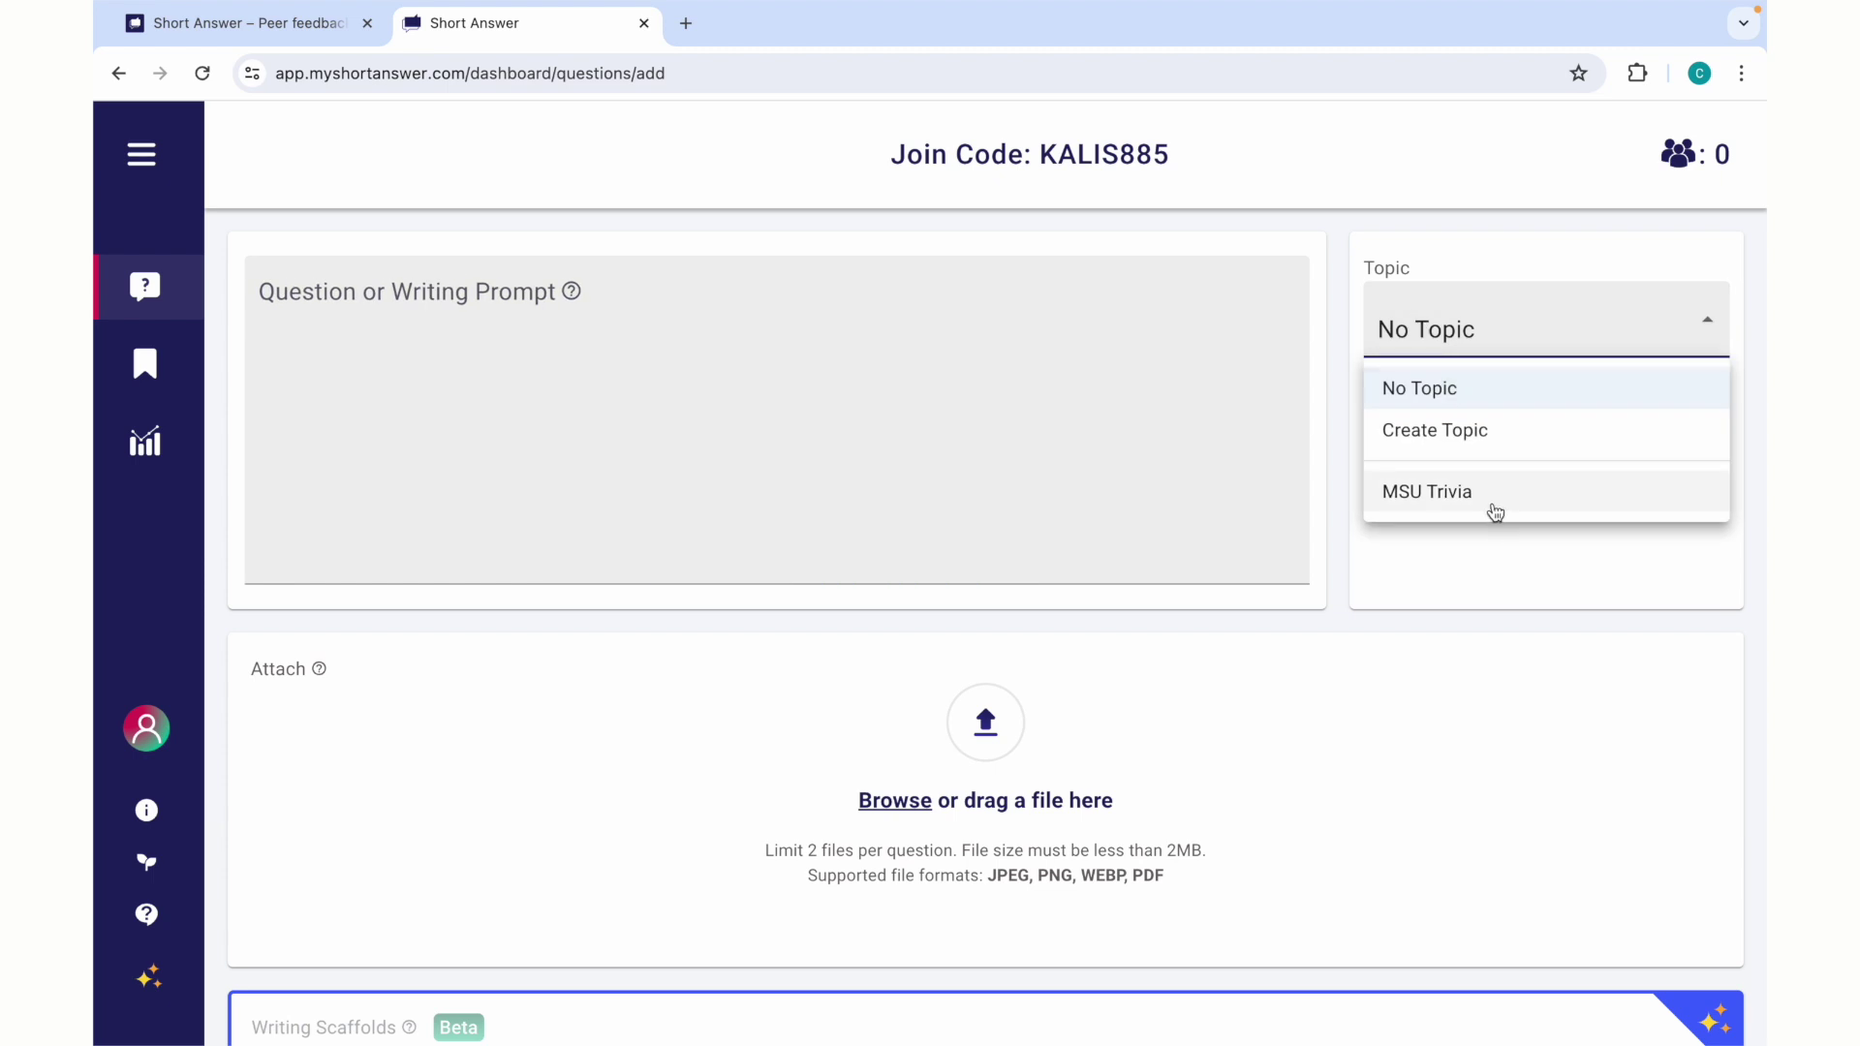
{"action": "left_click", "coordinate": [1492, 506]}
{"action": "left_click", "coordinate": [1452, 357]}
{"action": "left_click", "coordinate": [1451, 433]}
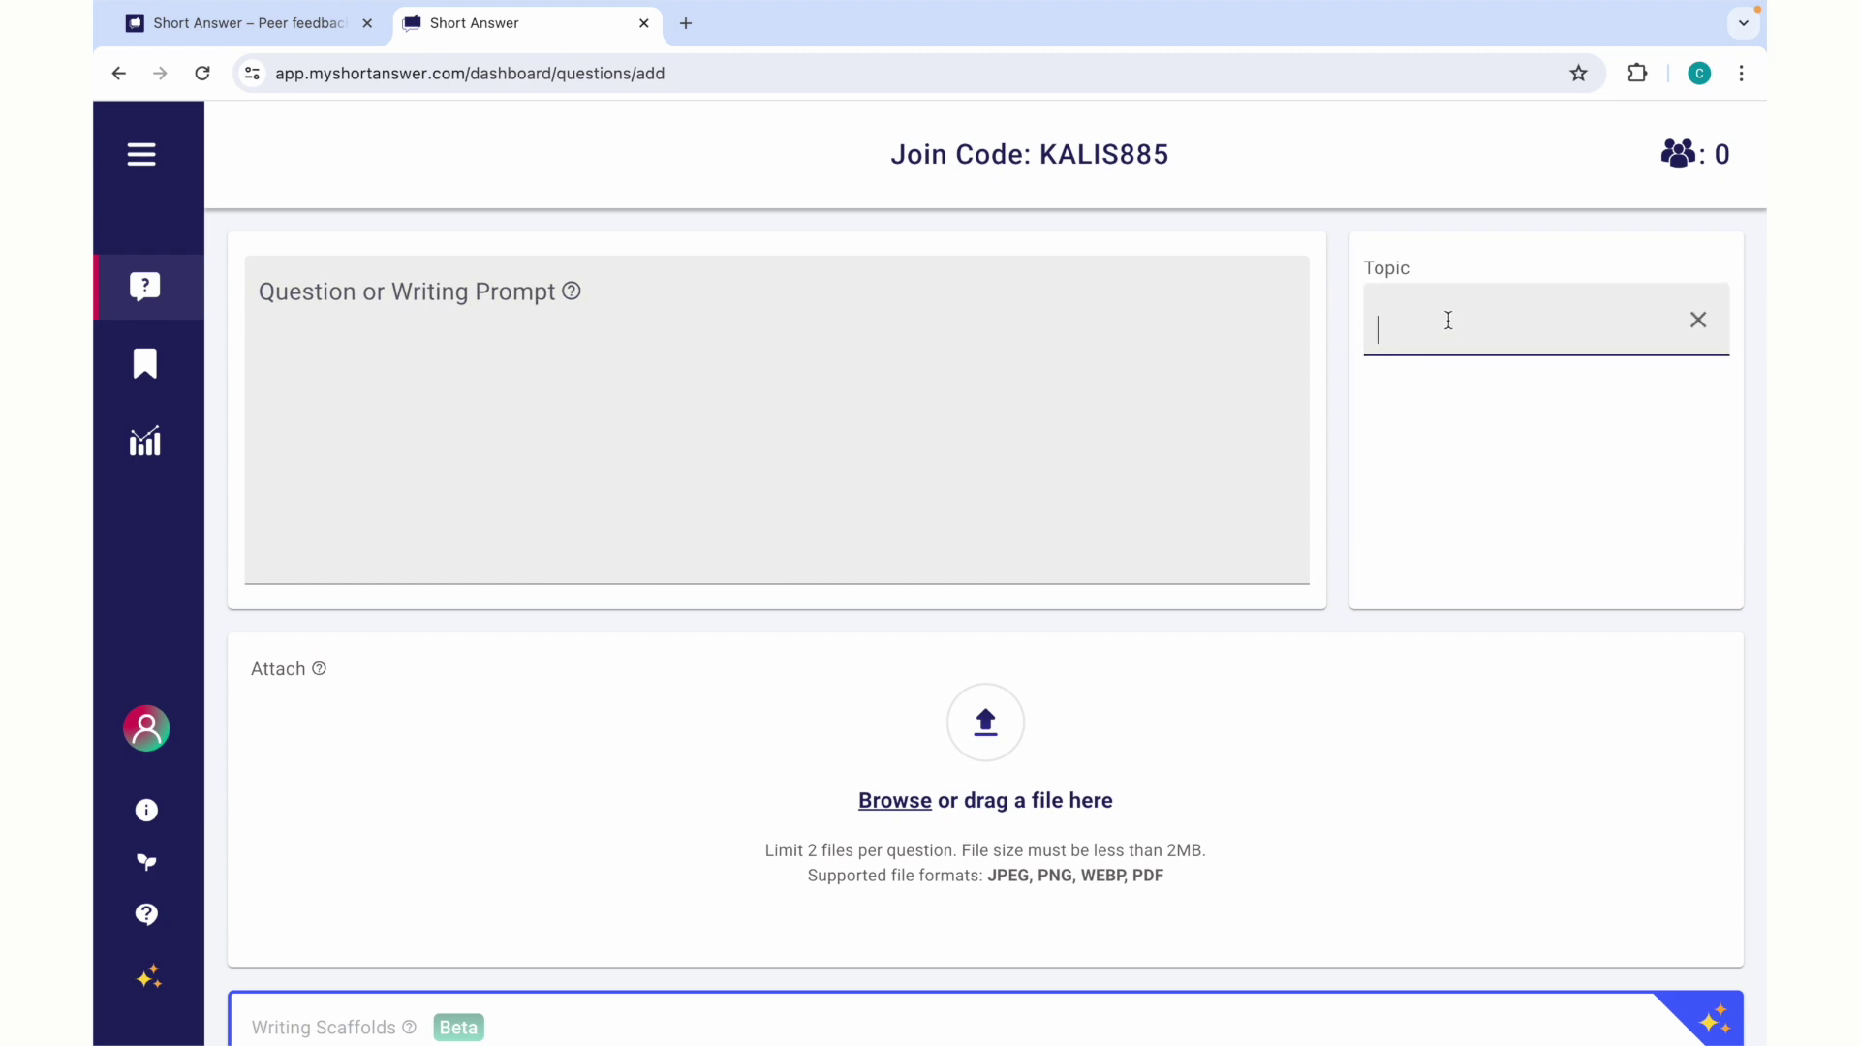
Revisit the Library, then examine the results of the all-in session from 4:45PM, Apr 16, 2024
{"action": "left_click", "coordinate": [121, 388]}
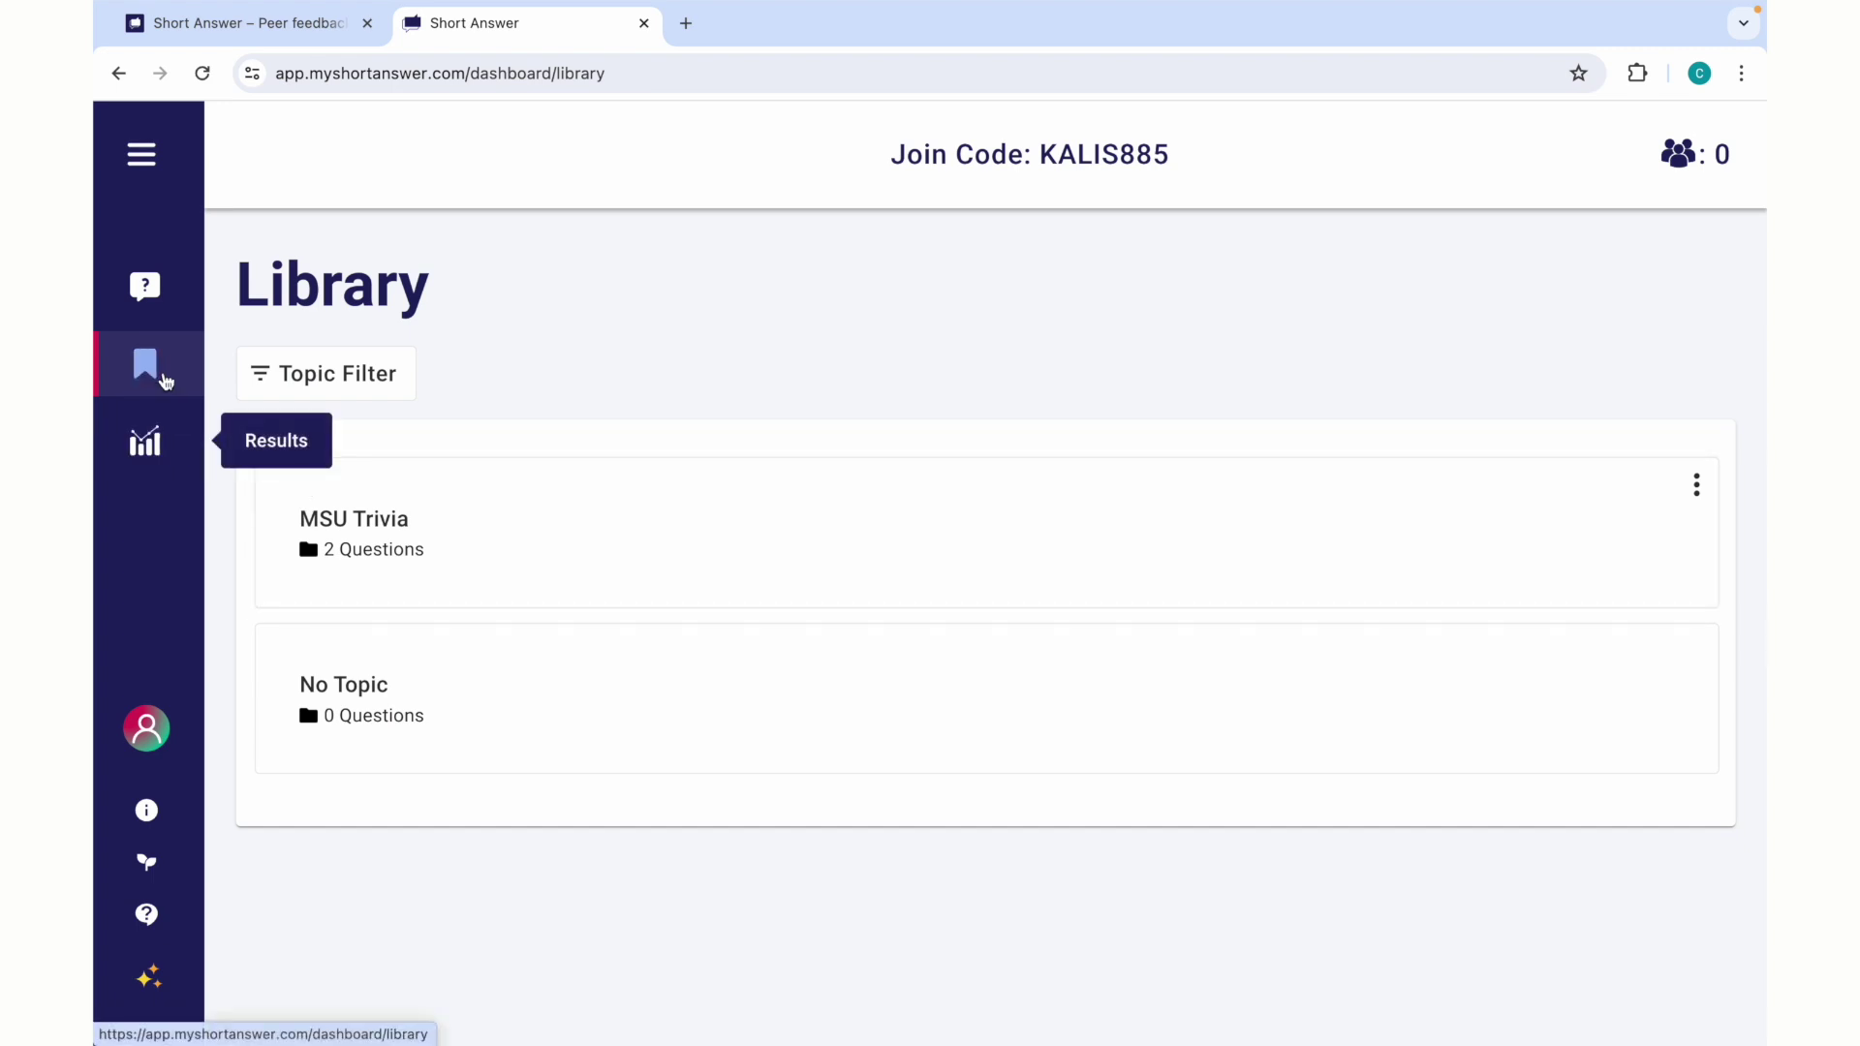
{"action": "left_click", "coordinate": [161, 442]}
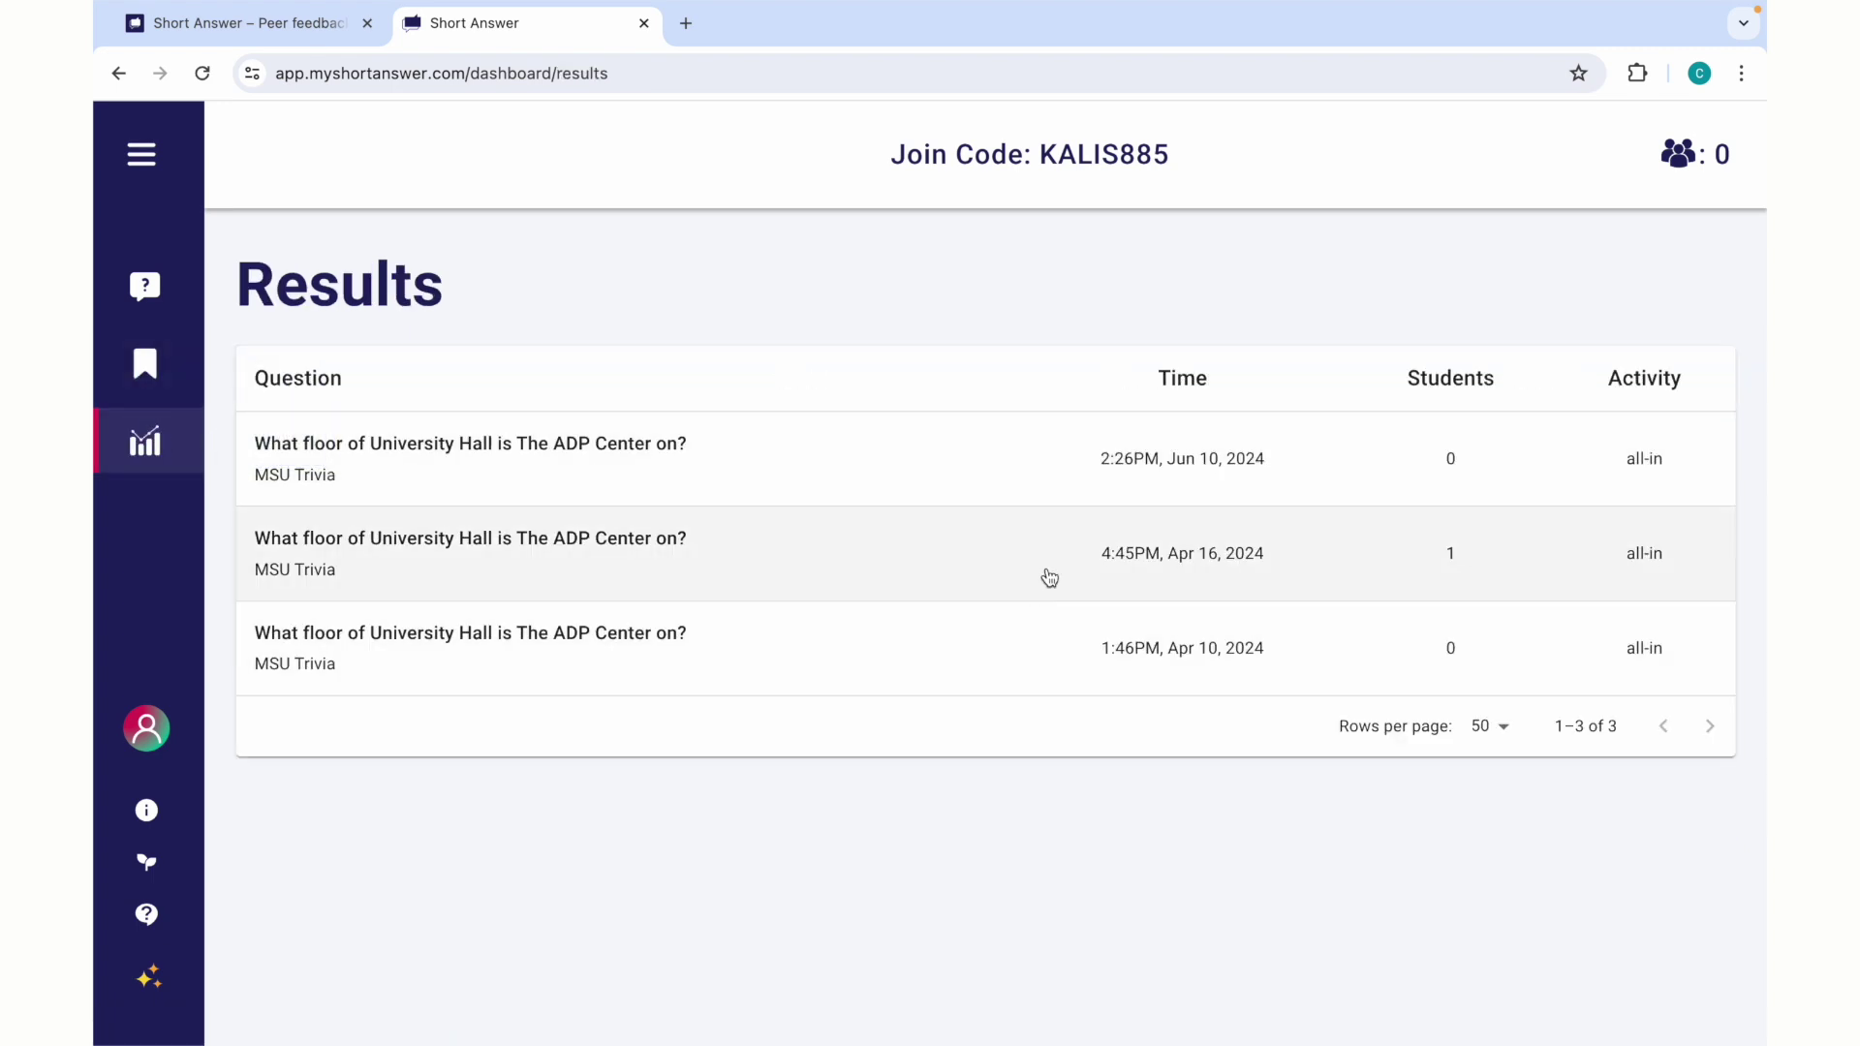
{"action": "left_click", "coordinate": [1052, 574]}
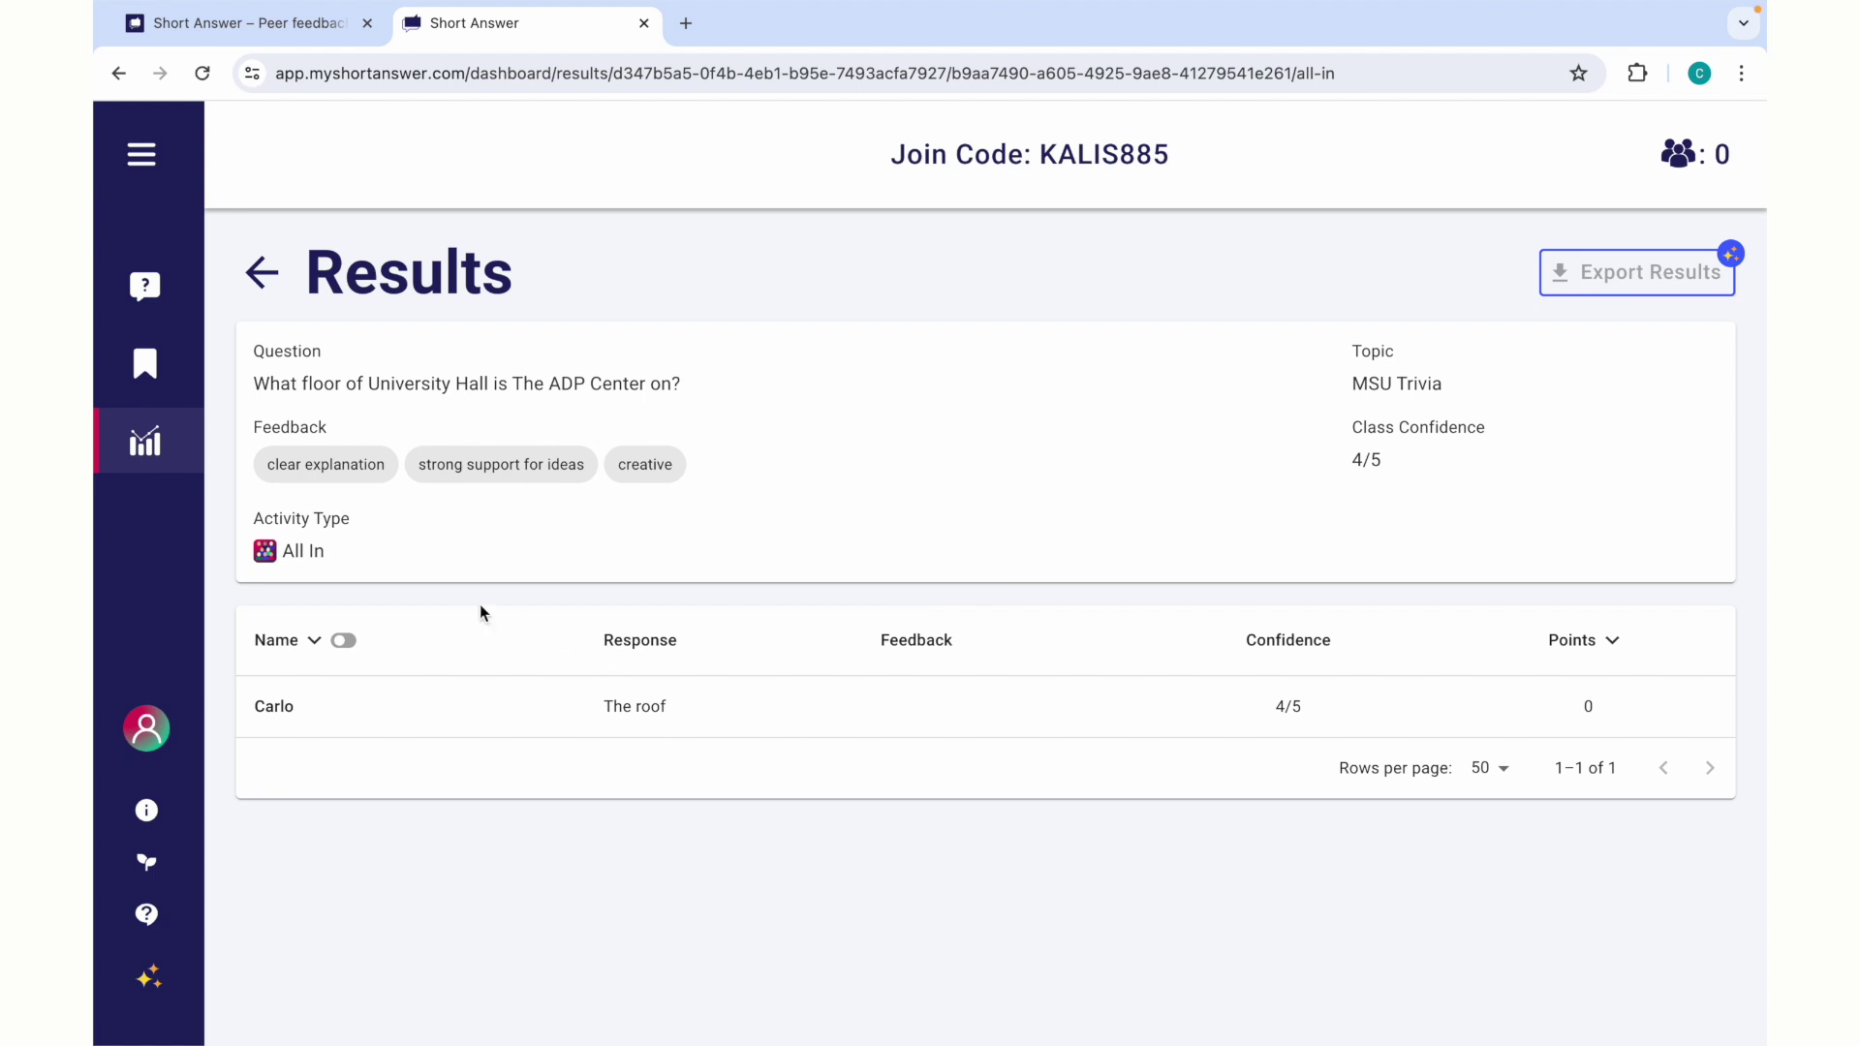
{"action": "left_click", "coordinate": [249, 288]}
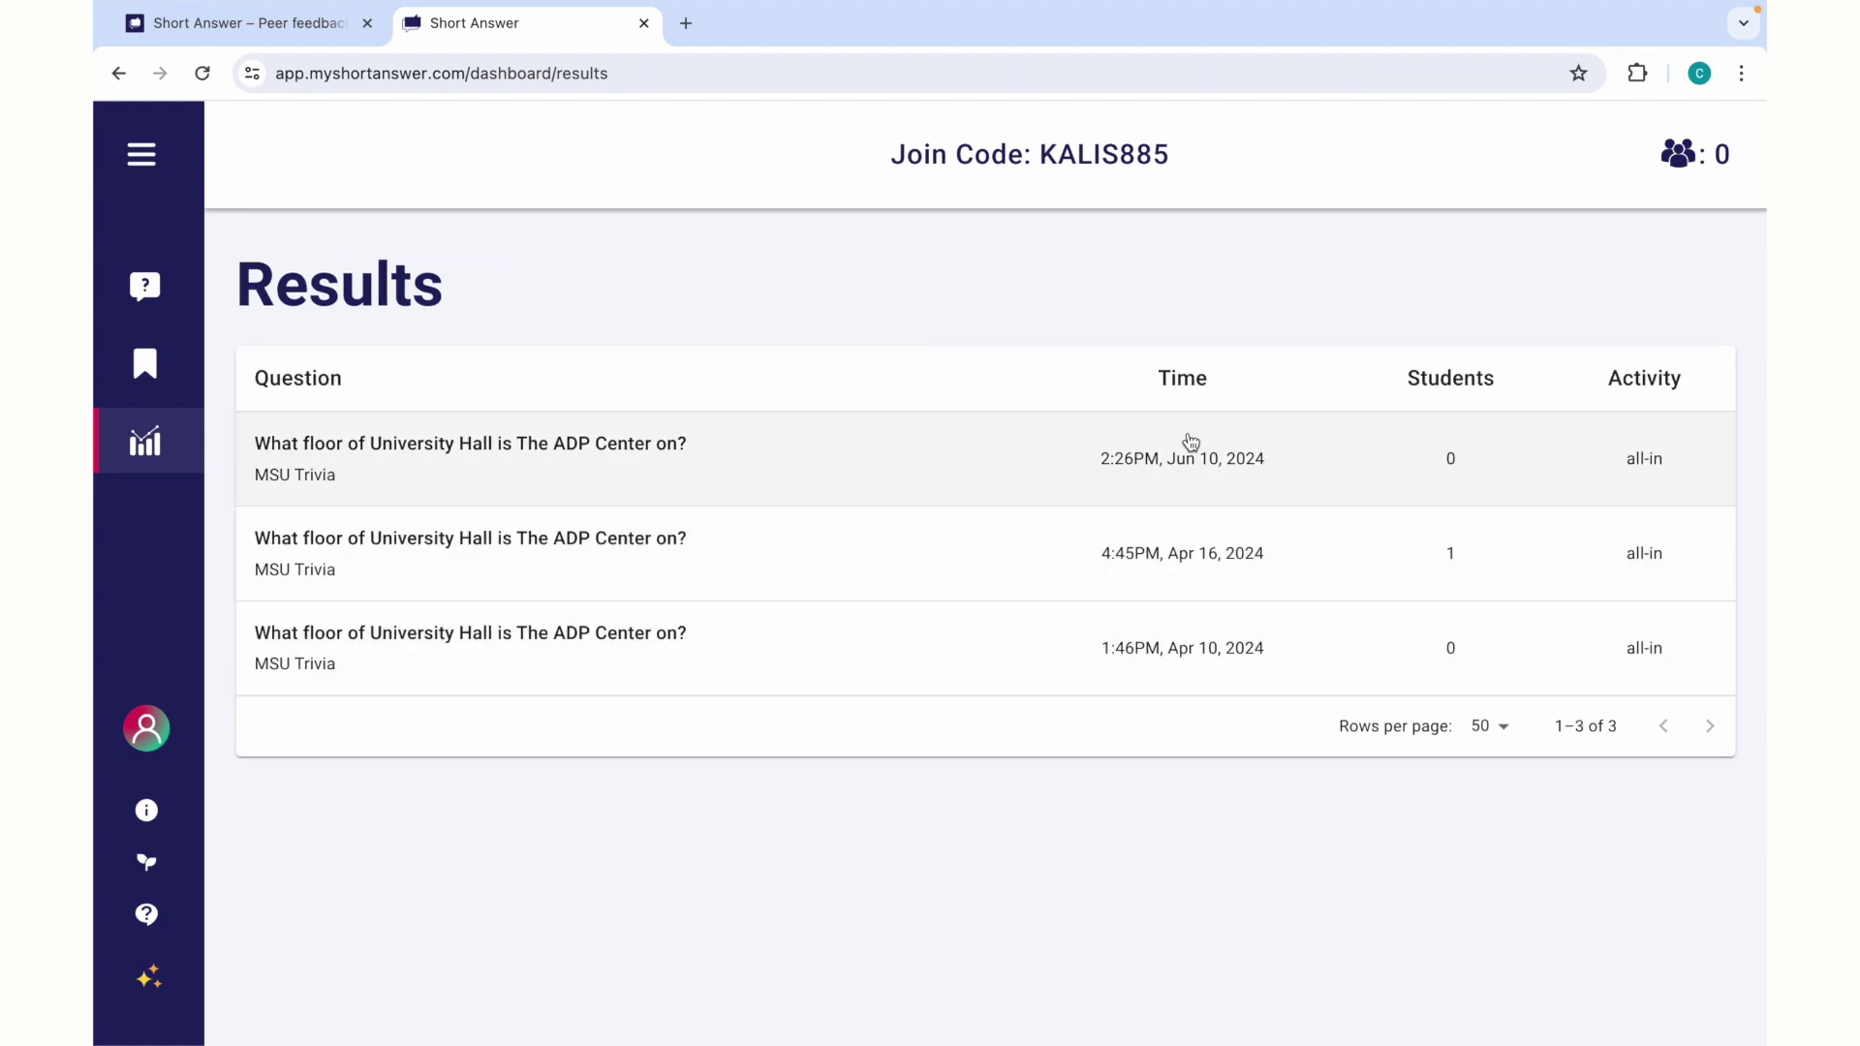
{"action": "left_click", "coordinate": [1209, 553]}
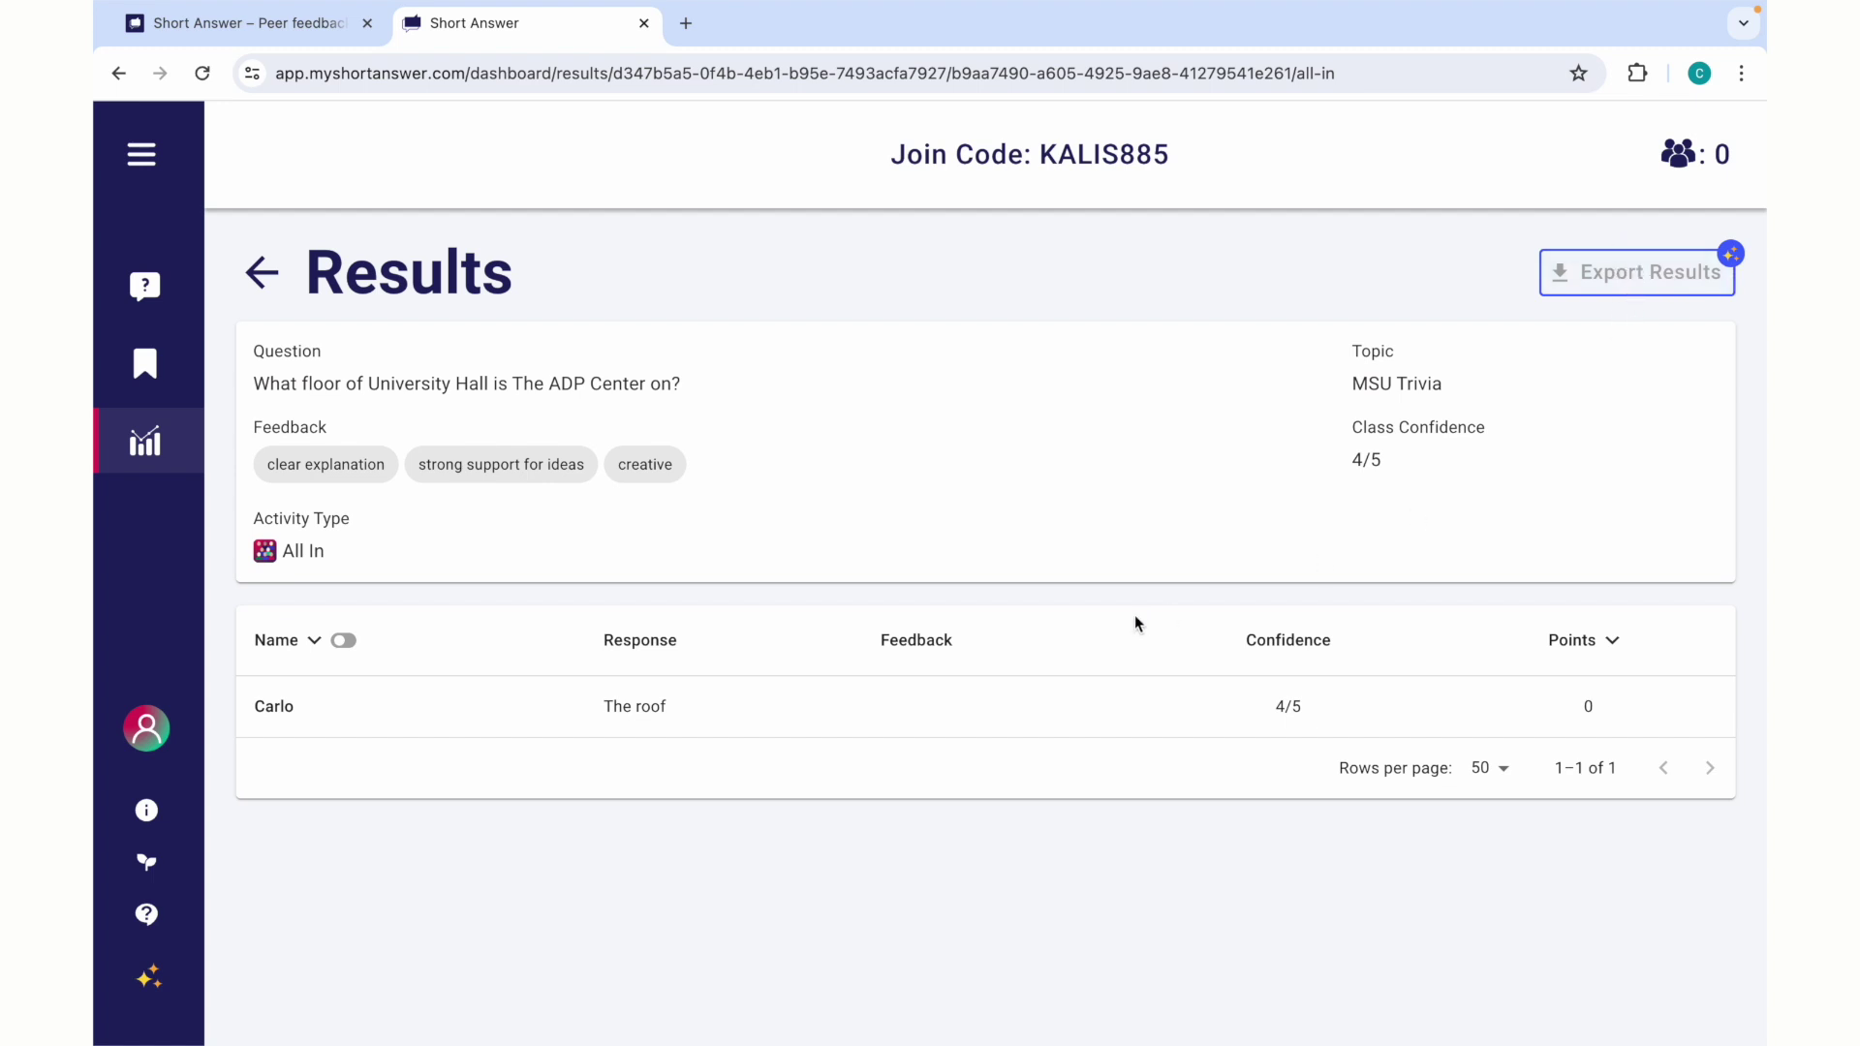
View the Short Answer Premium free trial checkout, close it, and return to the Questions list
{"action": "left_click", "coordinate": [147, 983]}
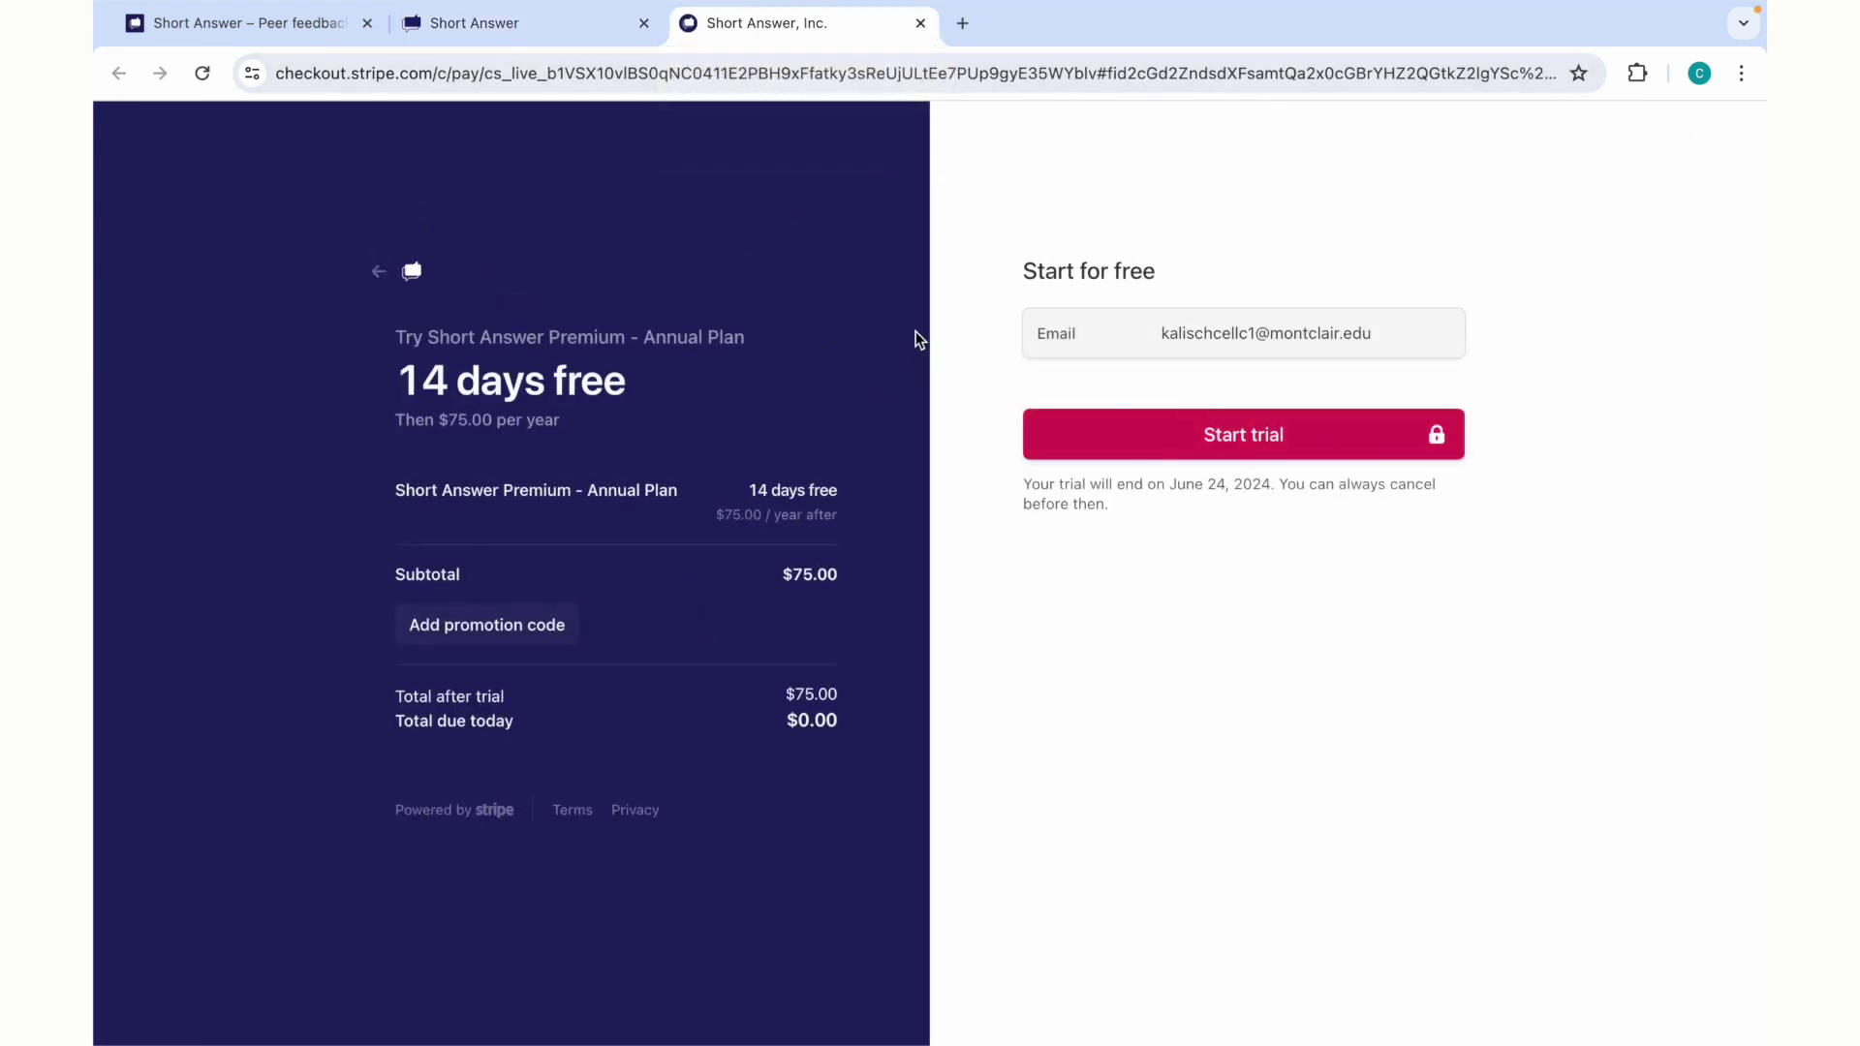
{"action": "left_click", "coordinate": [921, 23]}
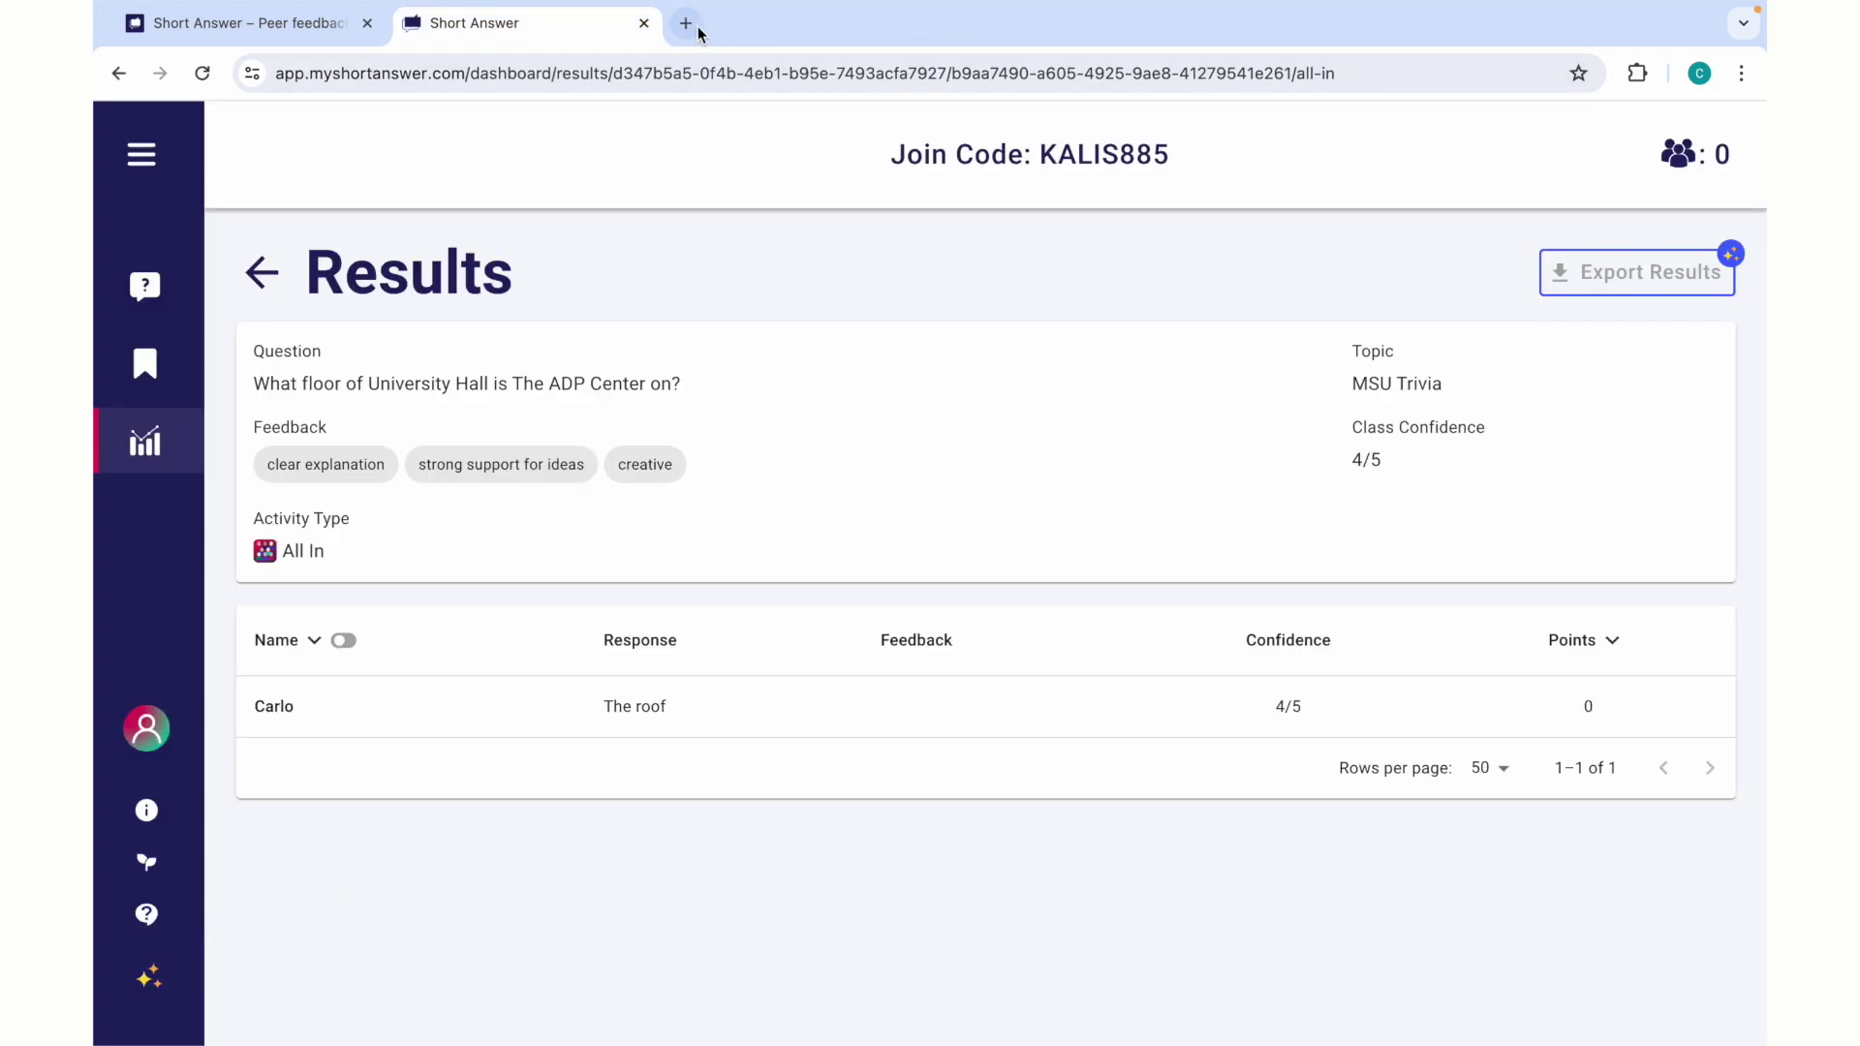
{"action": "left_click", "coordinate": [254, 291]}
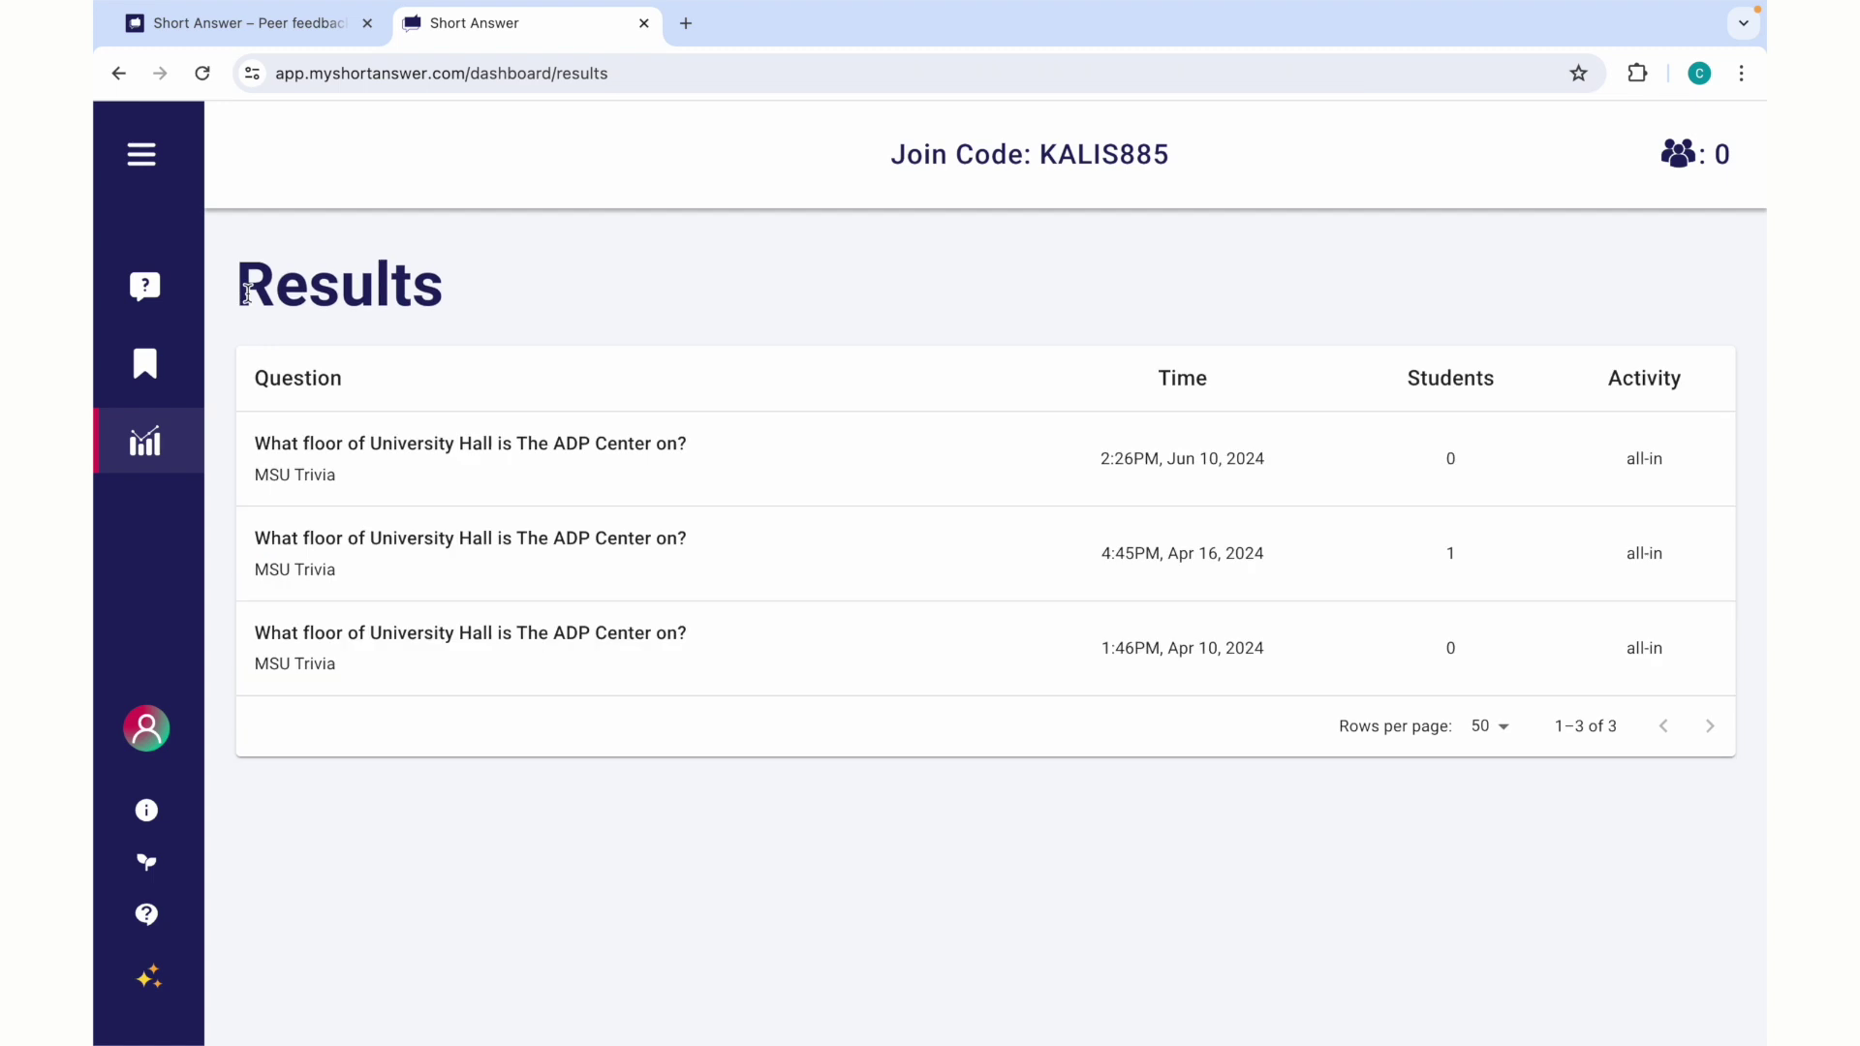
{"action": "left_click", "coordinate": [124, 291]}
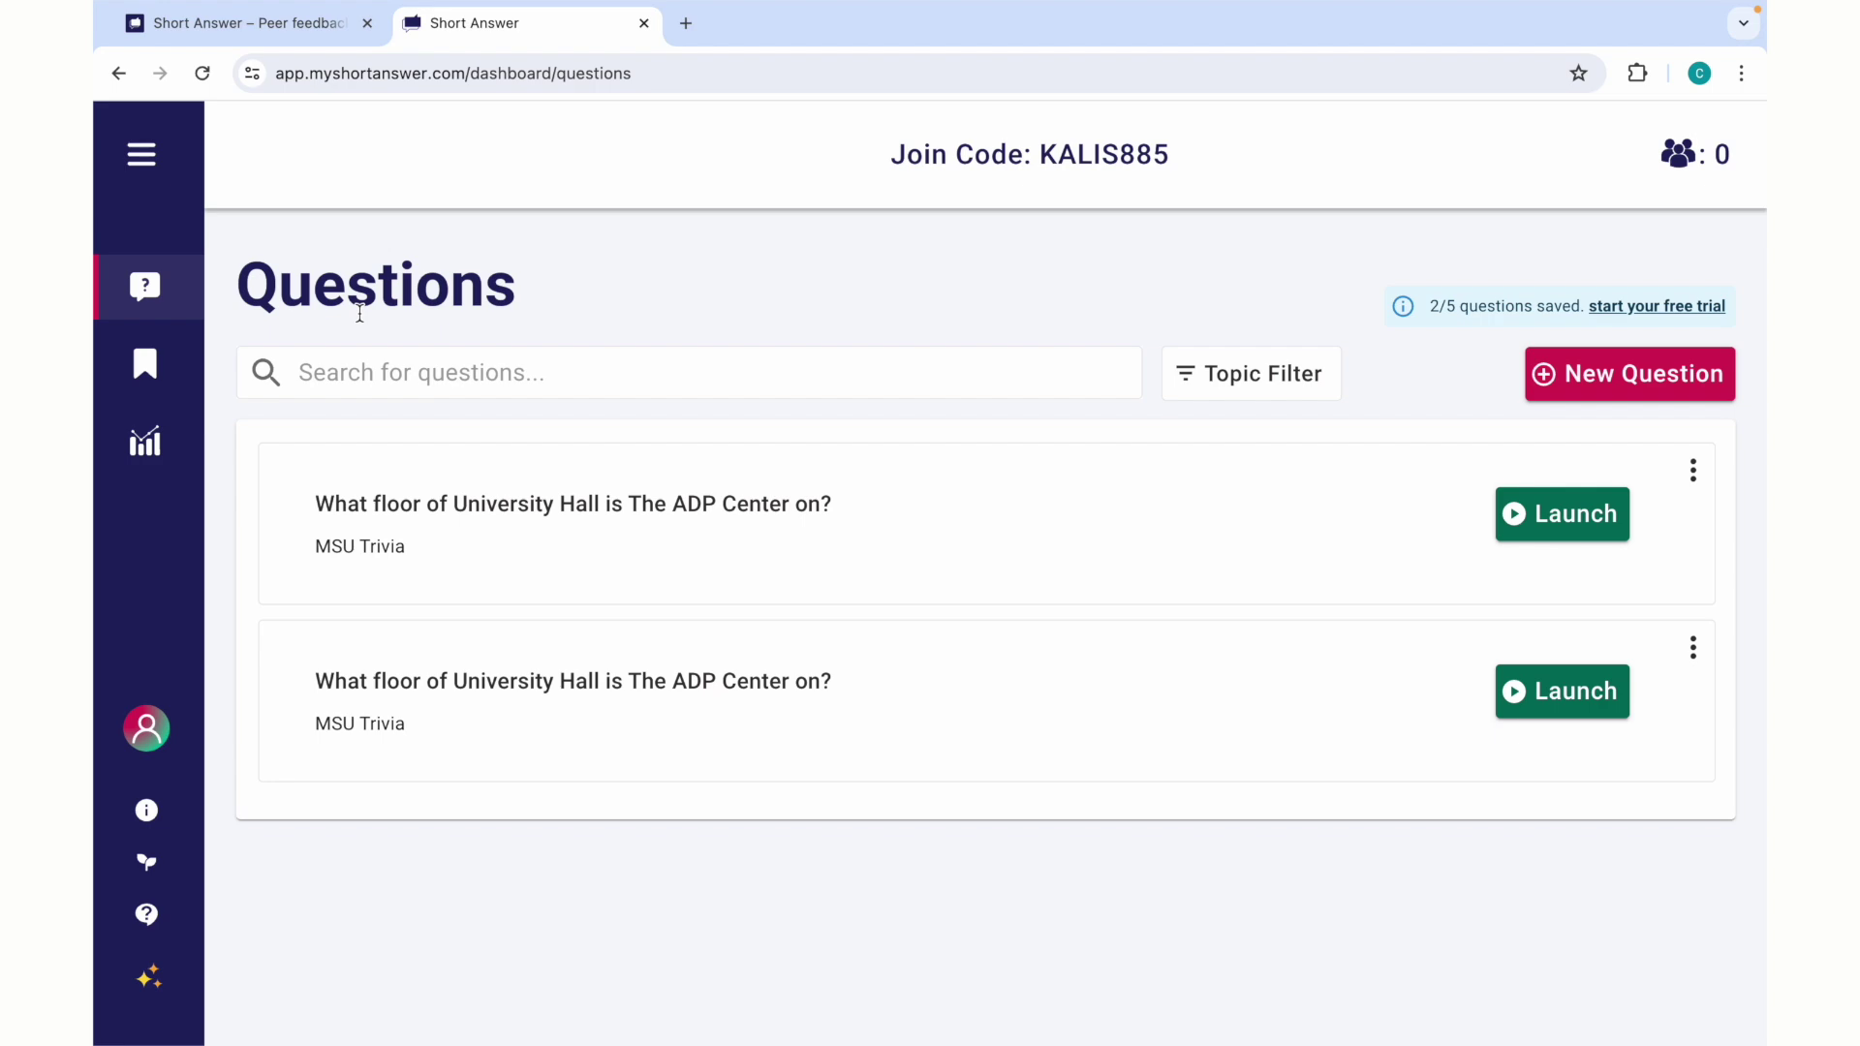
Open the Montclair ADP Center website in a new browser tab and go to its appointment scheduling page
{"action": "left_click", "coordinate": [686, 23]}
{"action": "type", "text": "ad"}
{"action": "left_click", "coordinate": [688, 168]}
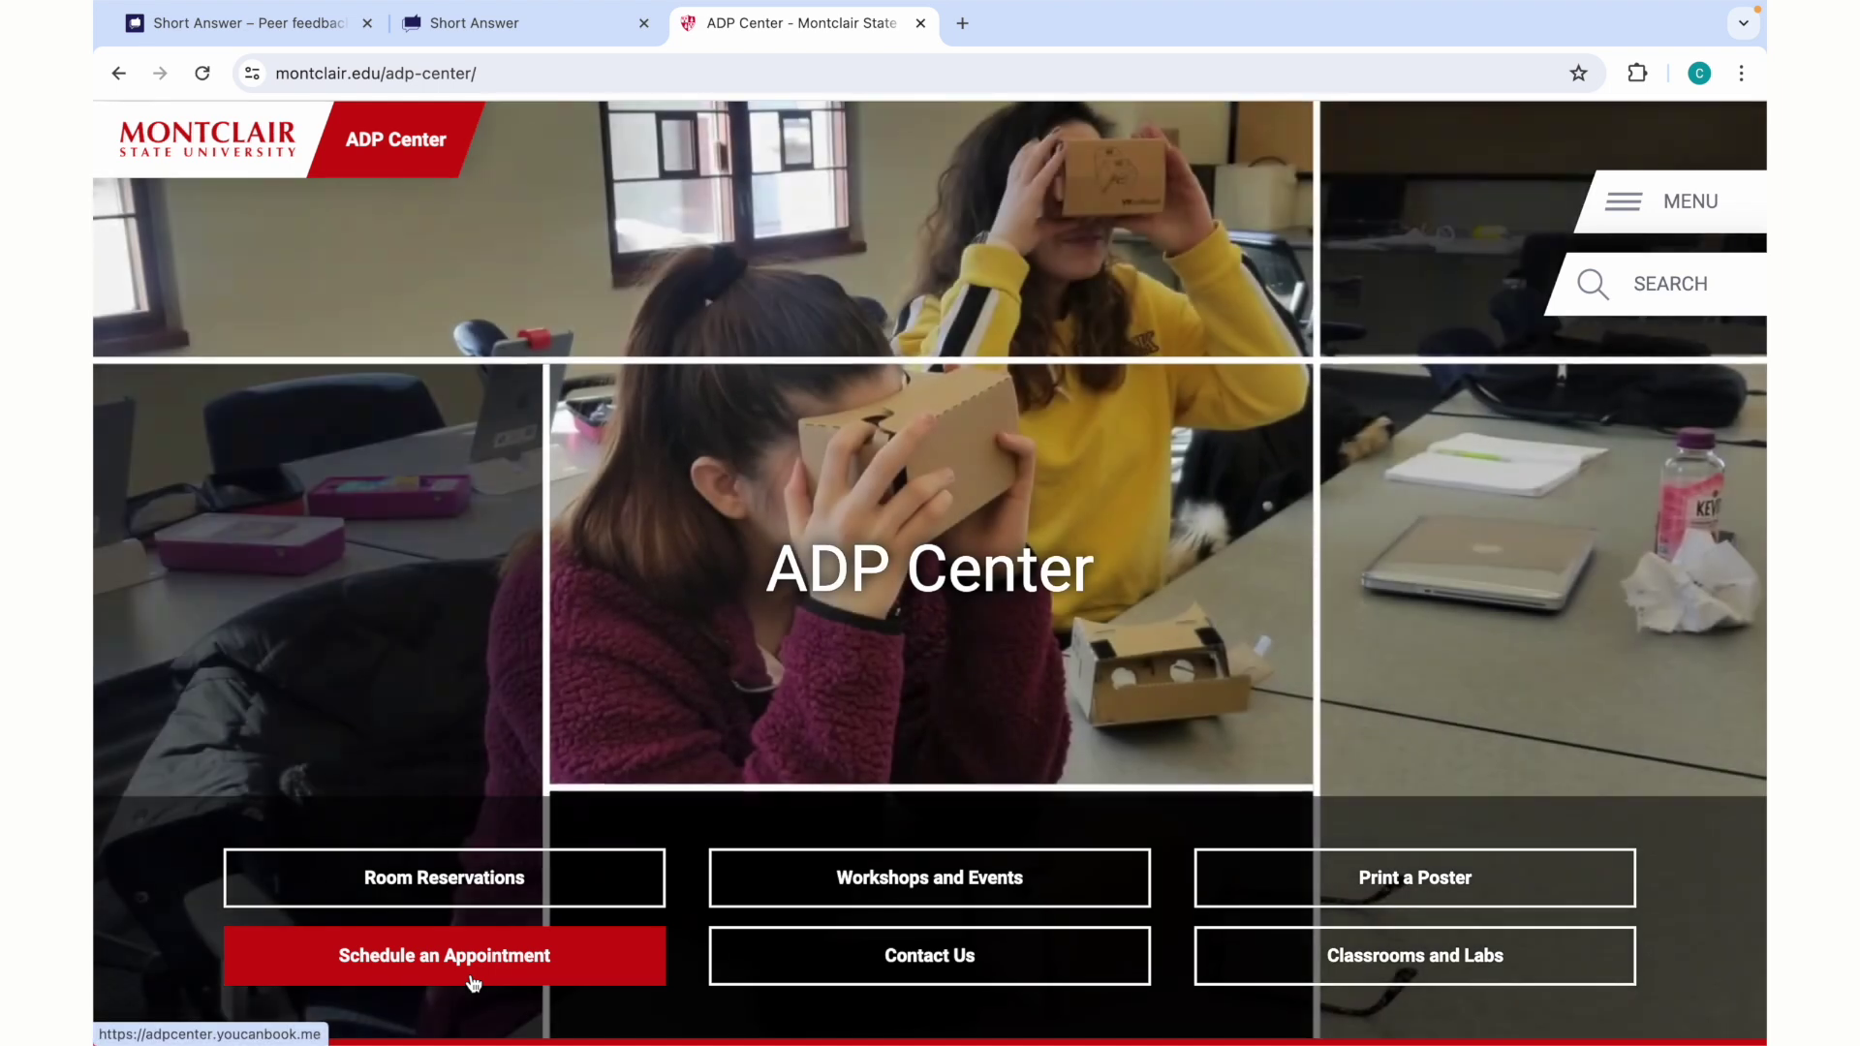
{"action": "left_click", "coordinate": [475, 983]}
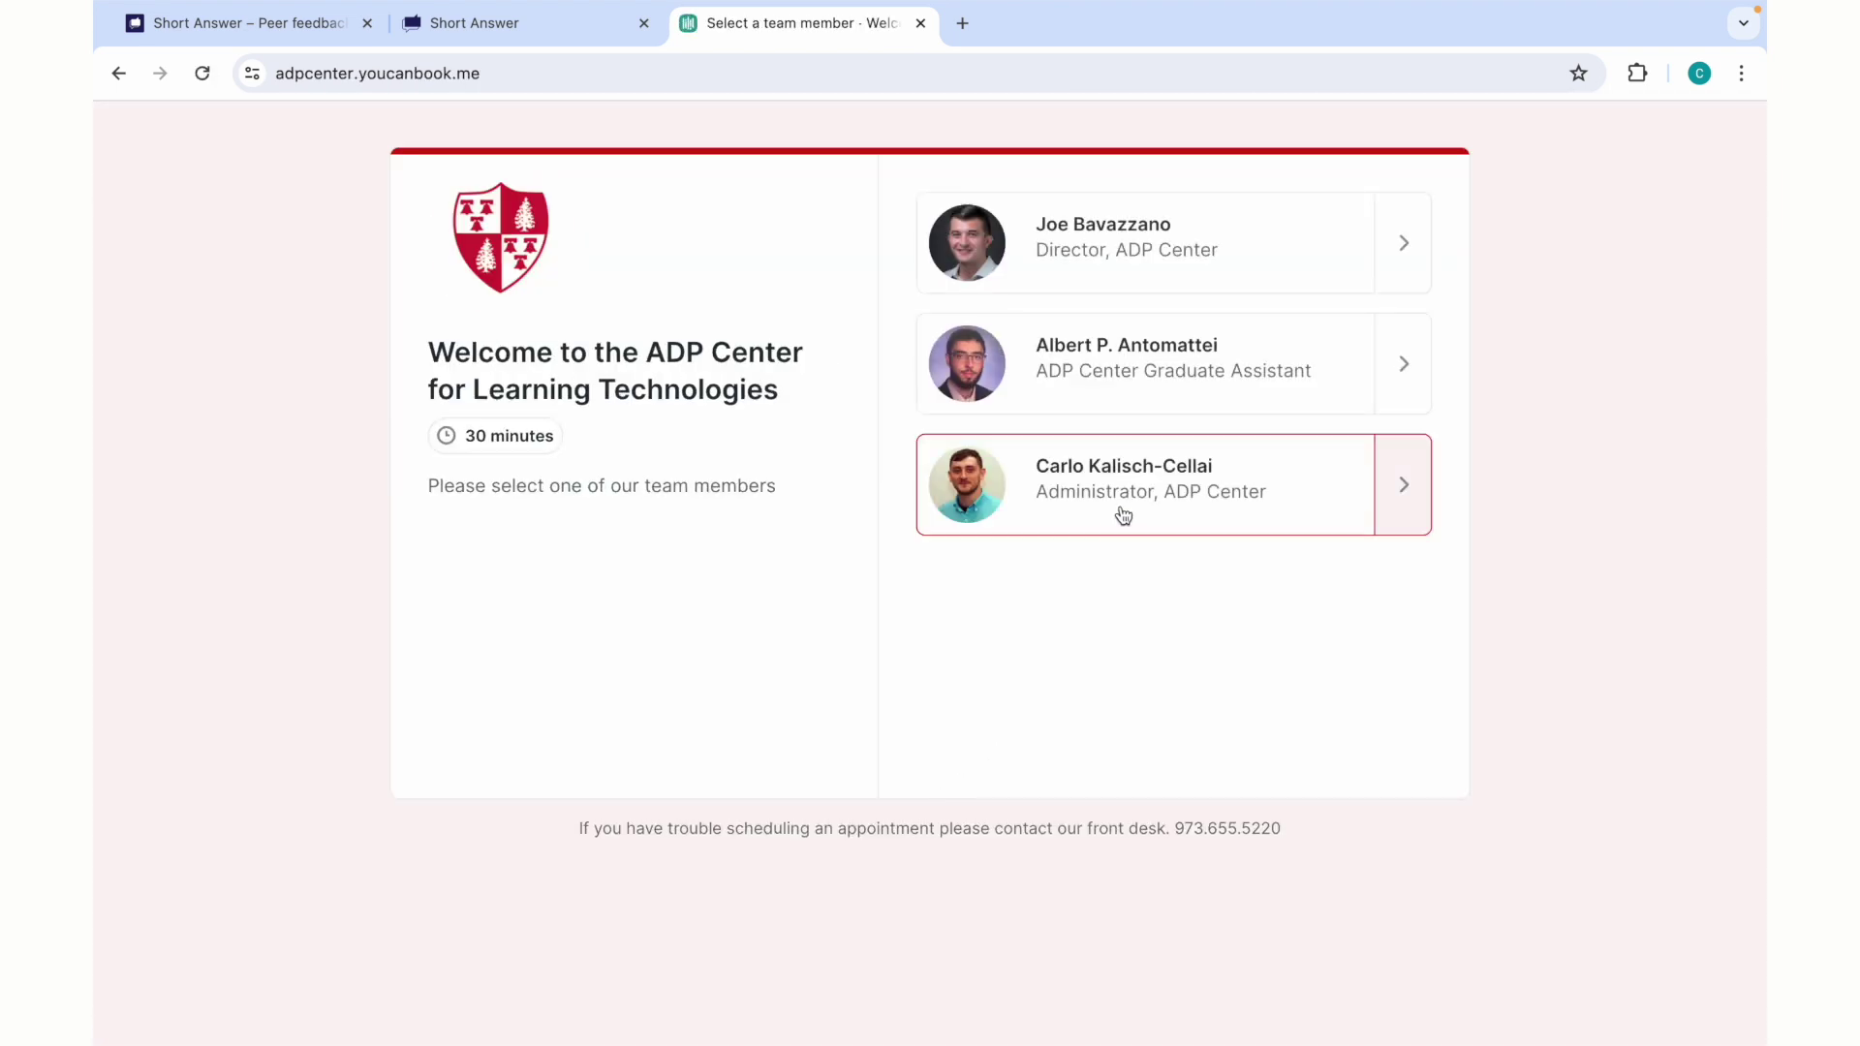